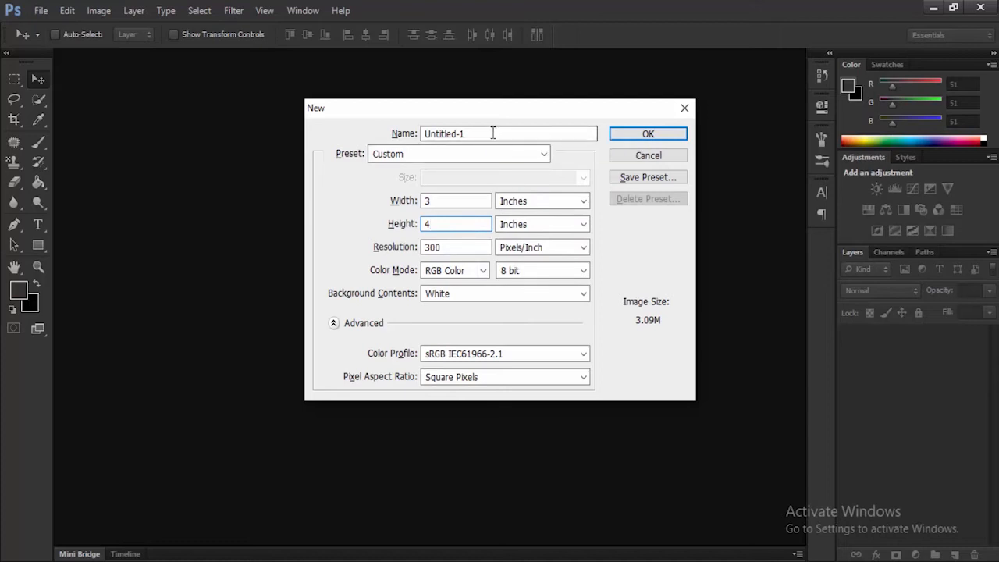
Step: Create a new RGB document named fdcf, 3 by 4 inches at 300 pixels/inch with a white background
{"action": "left_click_drag", "start_coordinate": [493, 134], "coordinate": [367, 133]}
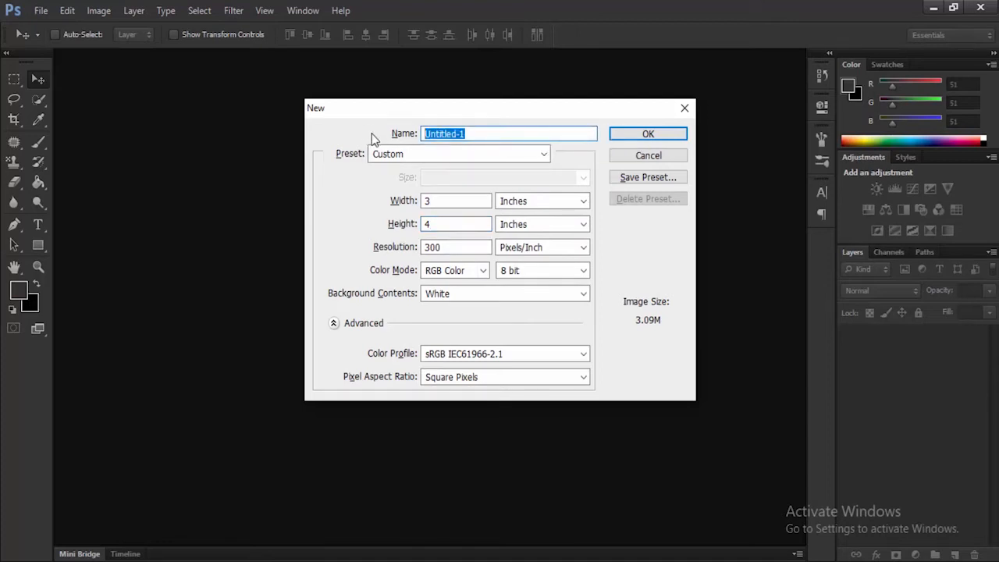
{"action": "type", "text": "fdcf"}
{"action": "left_click", "coordinate": [628, 139]}
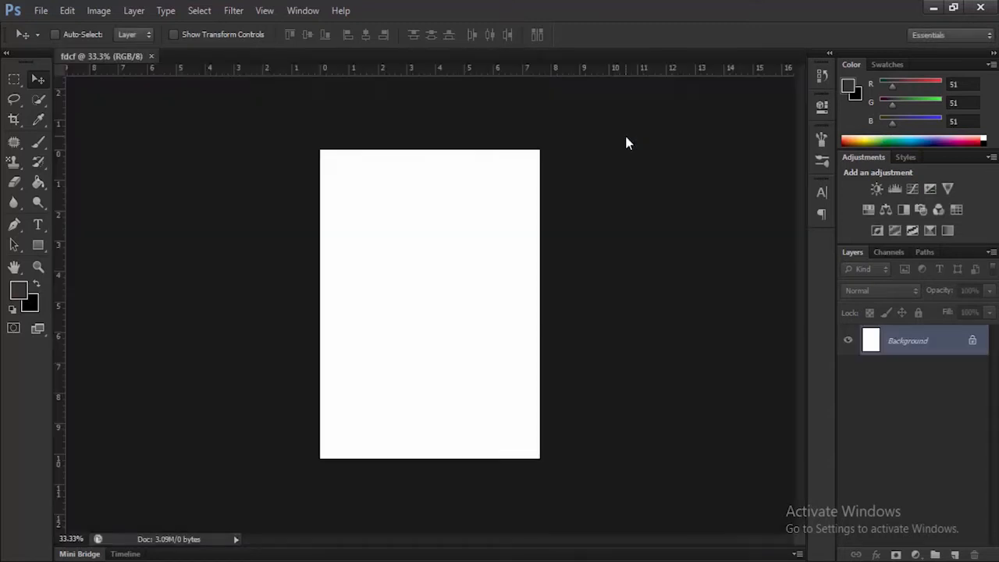
{"action": "scroll", "coordinate": [434, 269], "scroll_direction": "up", "scroll_amount": 2}
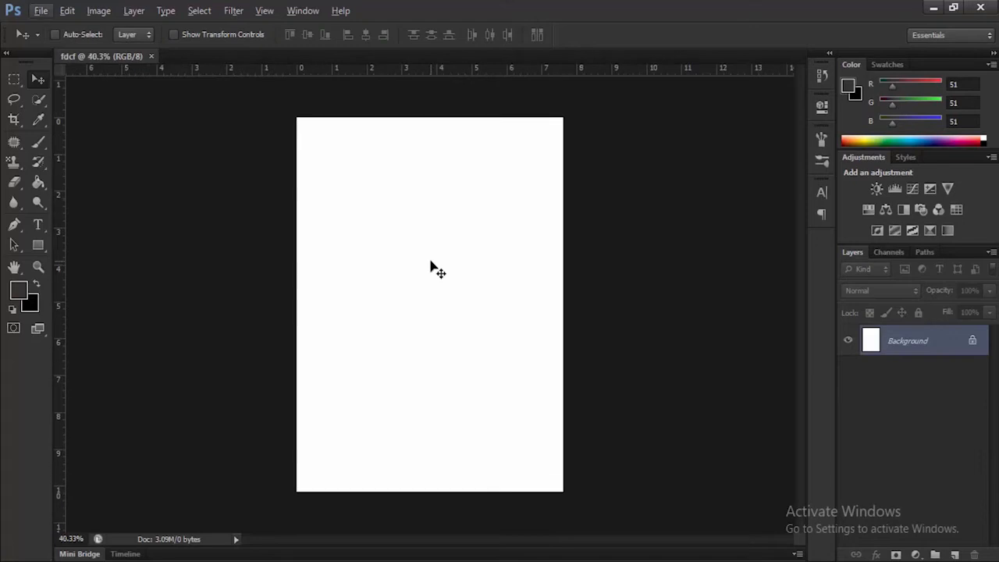
{"action": "scroll", "coordinate": [431, 262], "scroll_direction": "up", "scroll_amount": 1}
{"action": "scroll", "coordinate": [431, 262], "scroll_direction": "down", "scroll_amount": 1}
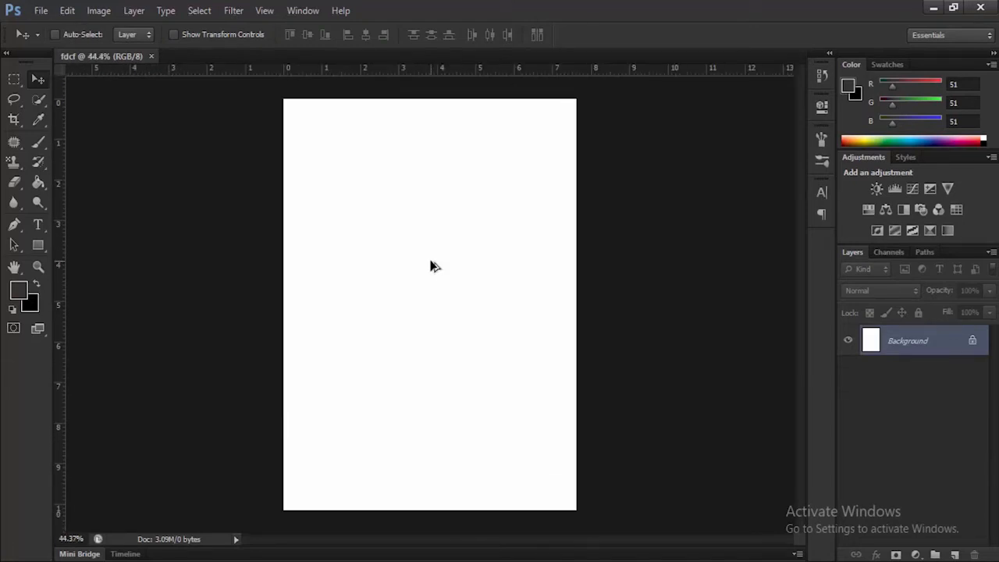
Step: Place herh.jpg from the desktop into the document and move the photo flush with the canvas's left edge
{"action": "left_click", "coordinate": [931, 7]}
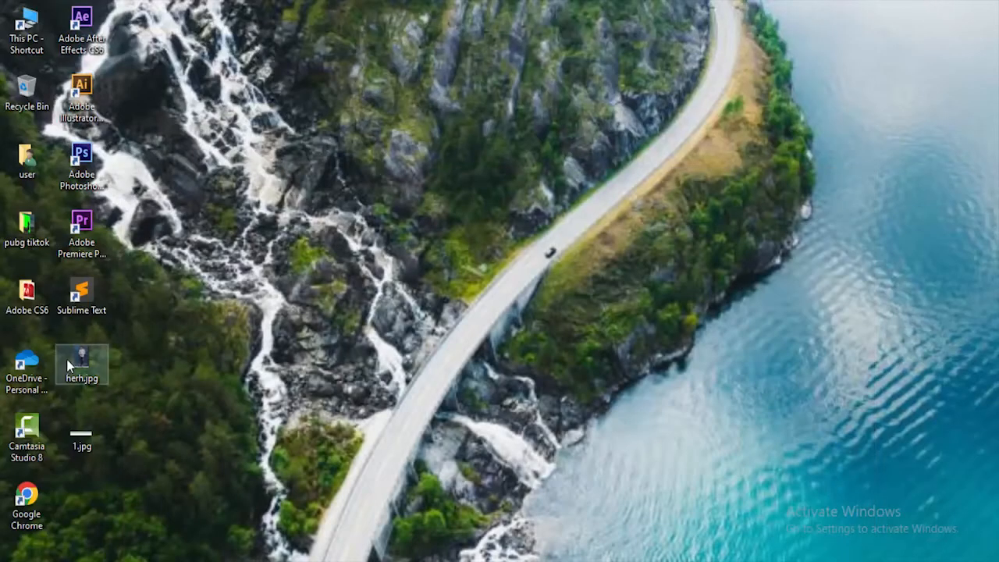
{"action": "left_click_drag", "start_coordinate": [81, 364], "coordinate": [399, 341]}
{"action": "left_click_drag", "start_coordinate": [435, 205], "coordinate": [435, 211]}
{"action": "left_click", "coordinate": [735, 36]}
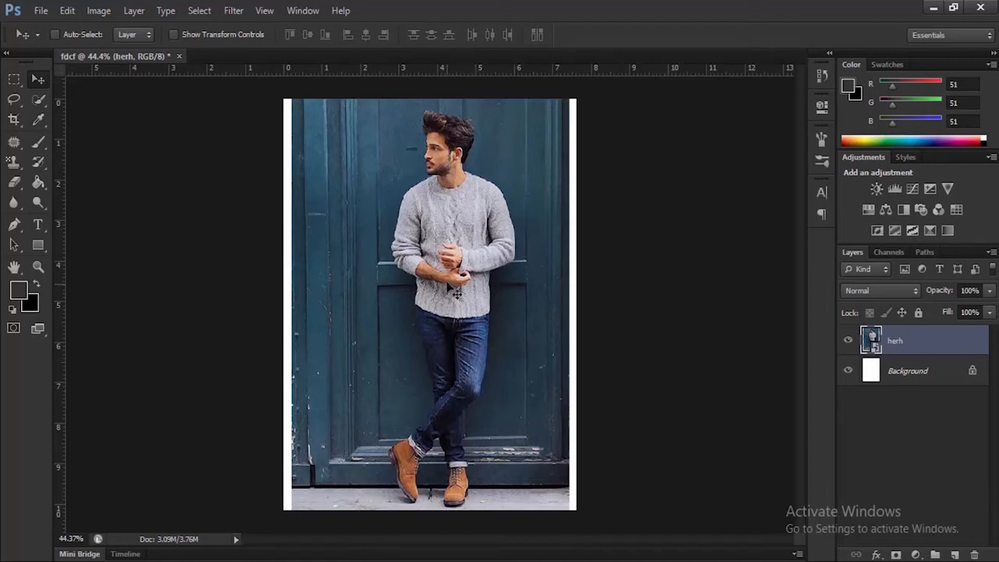
{"action": "mouse_move", "coordinate": [454, 220]}
{"action": "left_mouse_down"}
{"action": "mouse_move", "coordinate": [435, 223]}
{"action": "mouse_move", "coordinate": [450, 223]}
{"action": "left_mouse_up"}
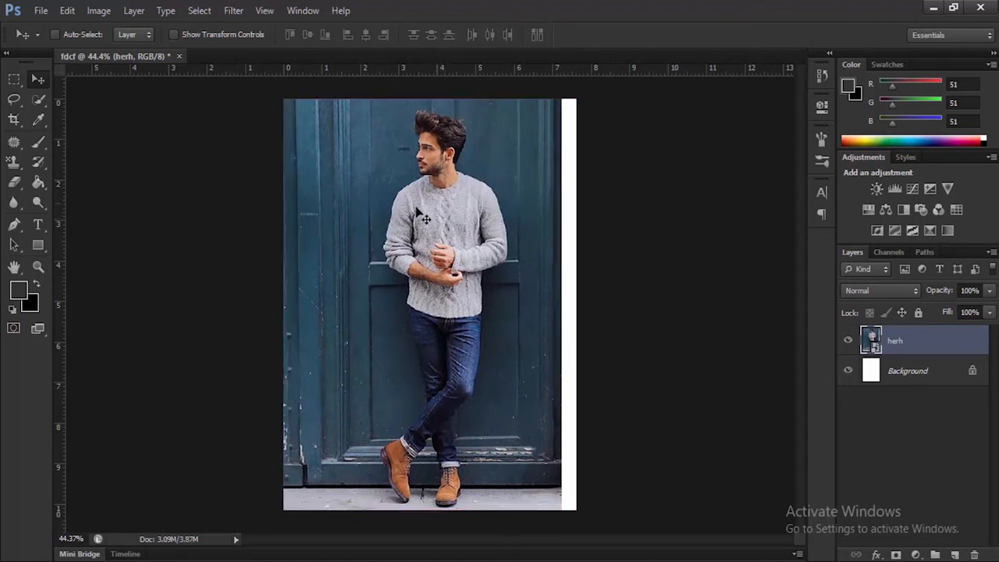
Step: Outline the man with the Pen tool, starting at his shoe, and mask the herh layer to his selected silhouette
{"action": "left_click", "coordinate": [13, 226]}
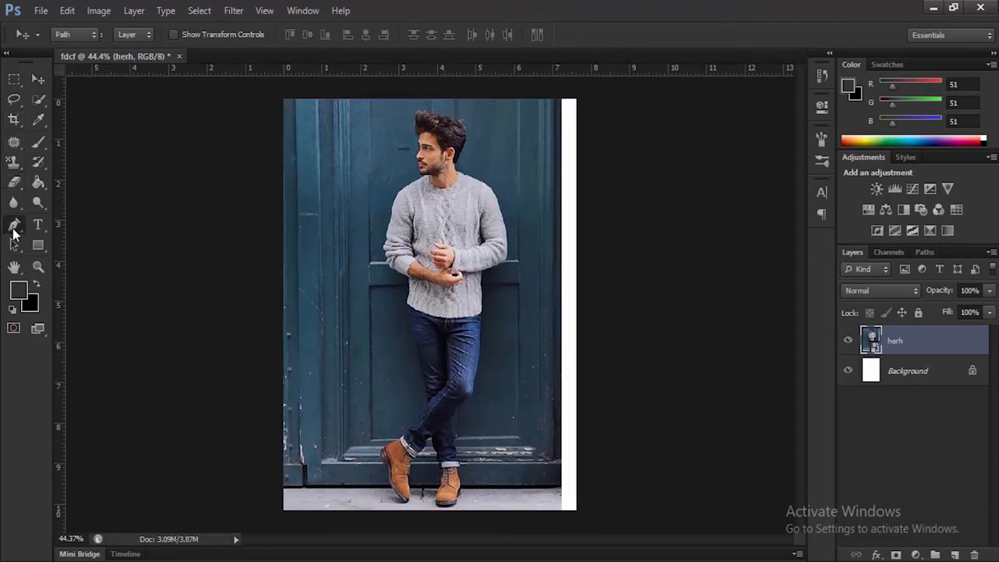
{"action": "scroll", "coordinate": [400, 488], "scroll_direction": "up", "scroll_amount": 5}
{"action": "left_click_drag", "start_coordinate": [450, 306], "coordinate": [449, 158]}
{"action": "scroll", "coordinate": [359, 390], "scroll_direction": "up", "scroll_amount": 4}
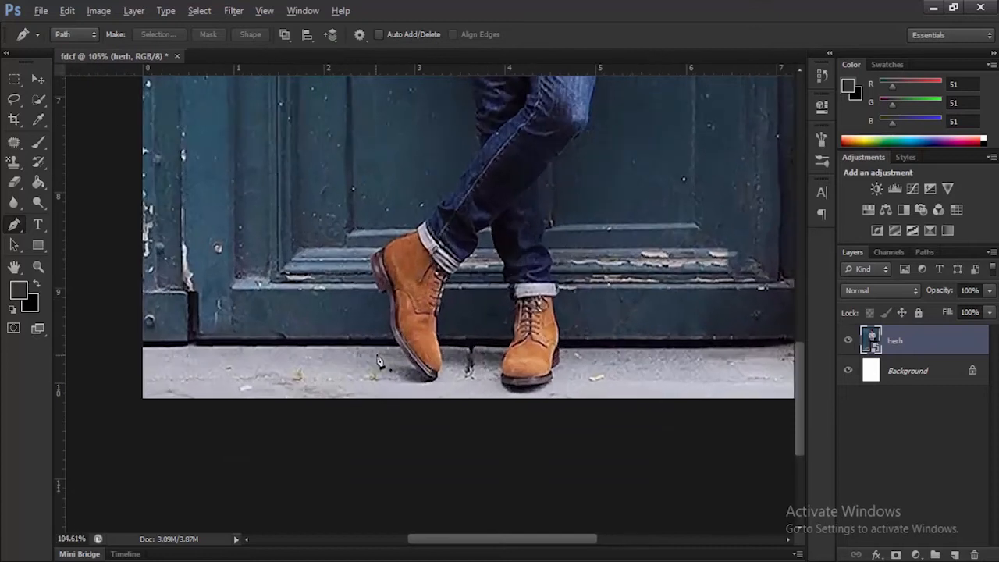
{"action": "left_click", "coordinate": [424, 375]}
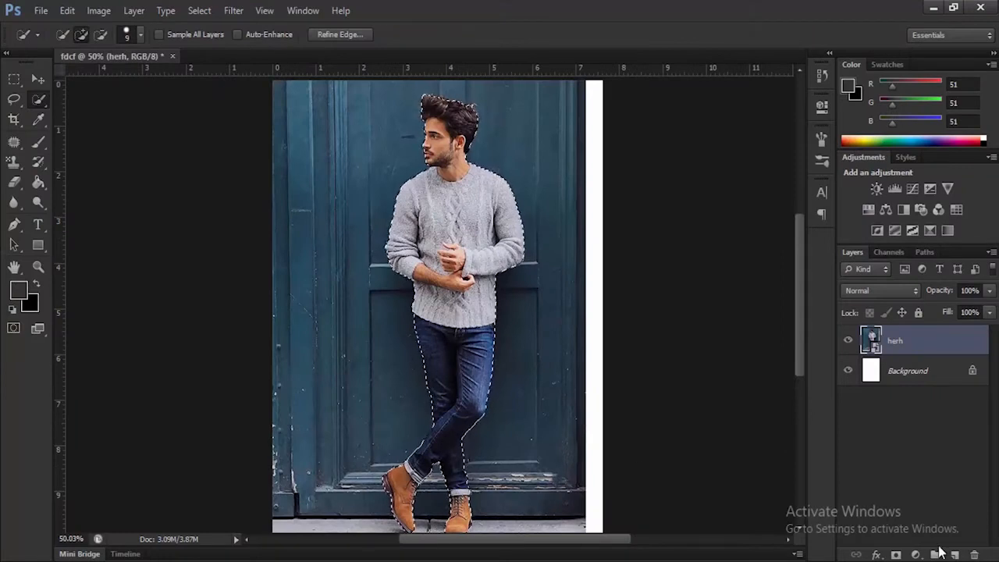
{"action": "left_click", "coordinate": [896, 554]}
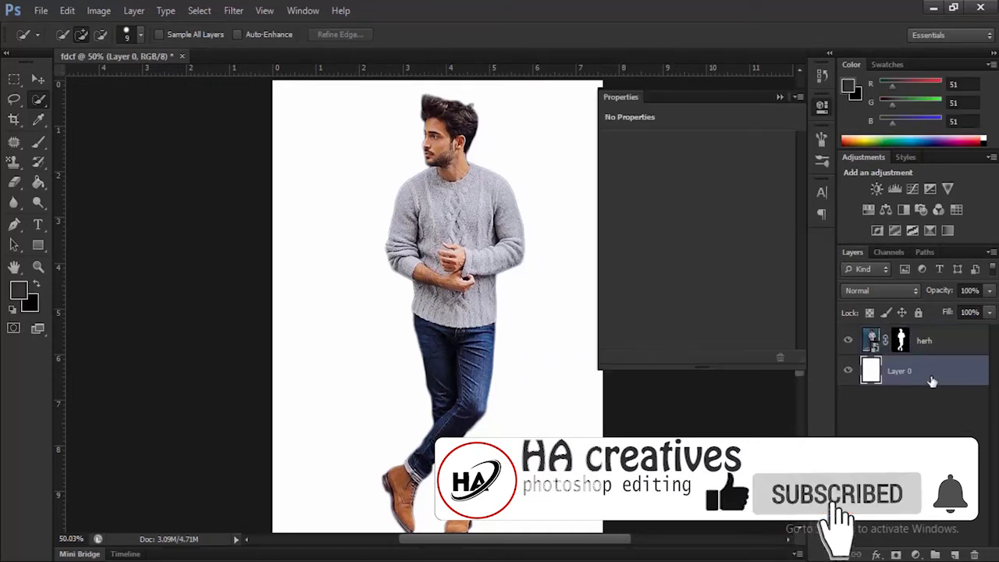
Step: Convert the Background to a regular layer with a linear Gradient Overlay and set the gradient's black stop to red ff0000
{"action": "double_click", "coordinate": [931, 379]}
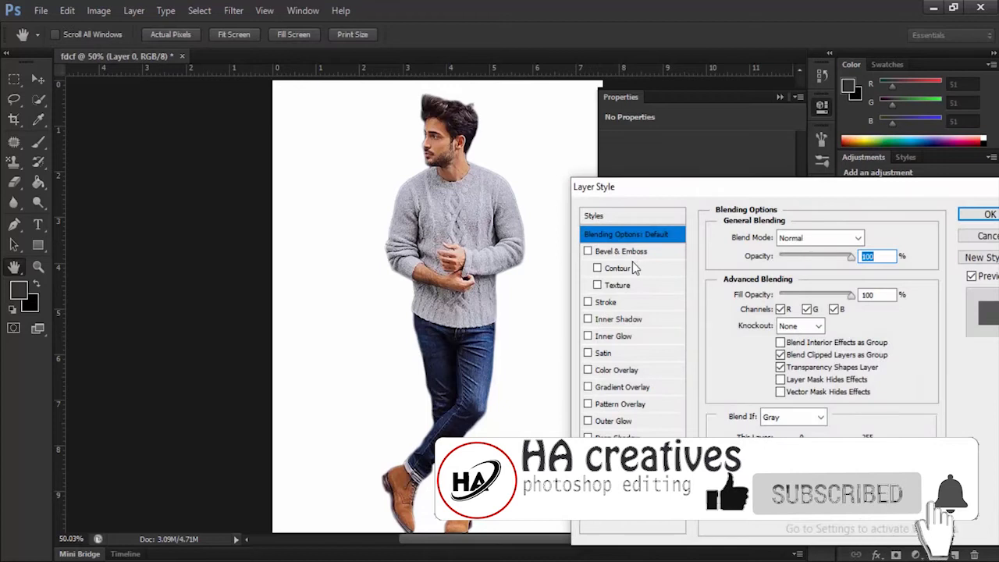
{"action": "left_click", "coordinate": [639, 387]}
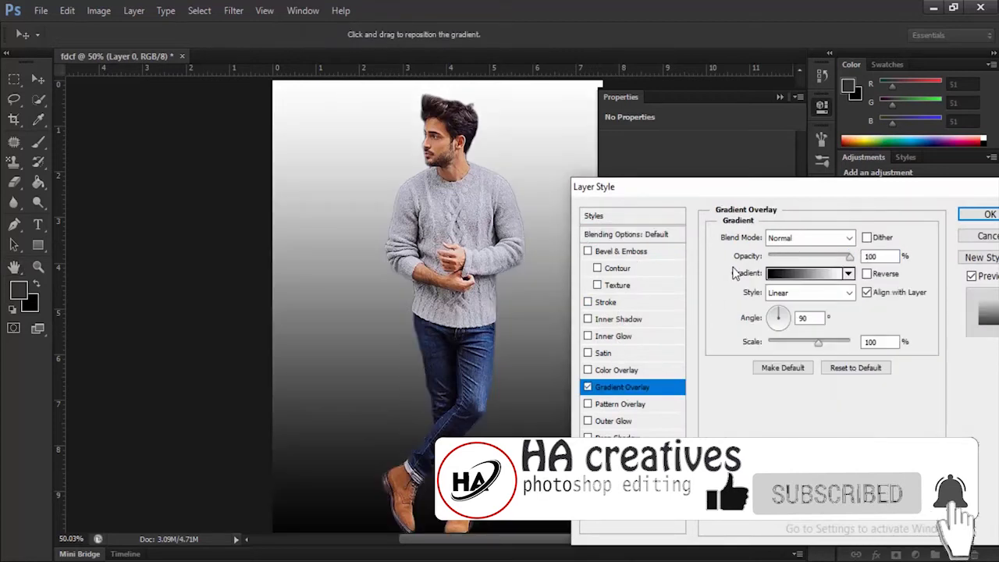
{"action": "left_click", "coordinate": [821, 281]}
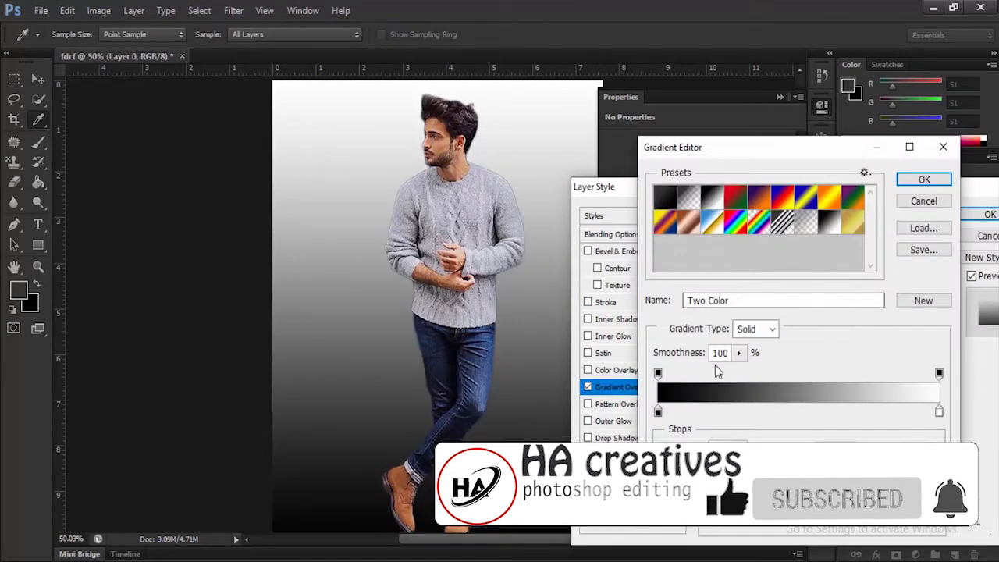
{"action": "left_click", "coordinate": [659, 411]}
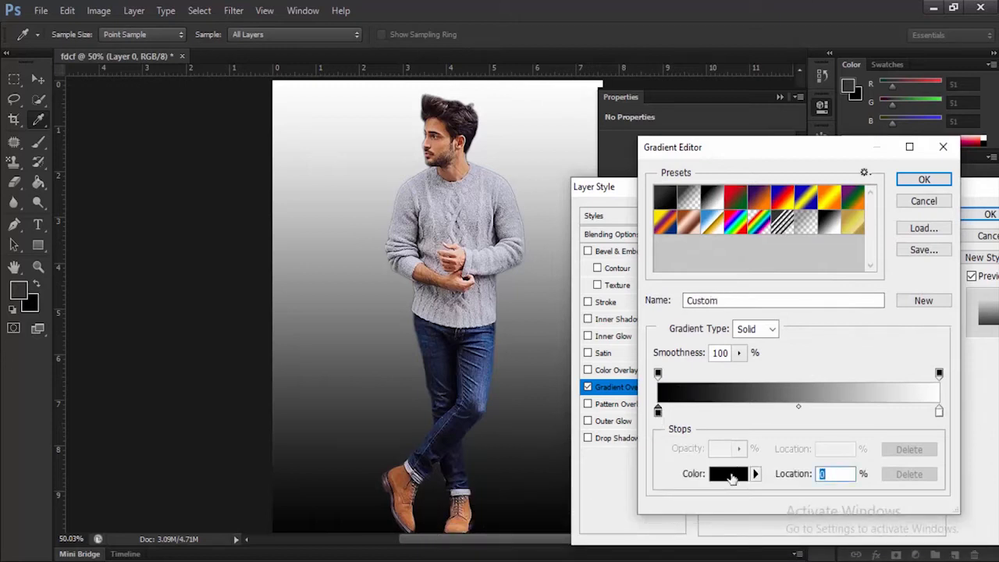
{"action": "left_click", "coordinate": [729, 473]}
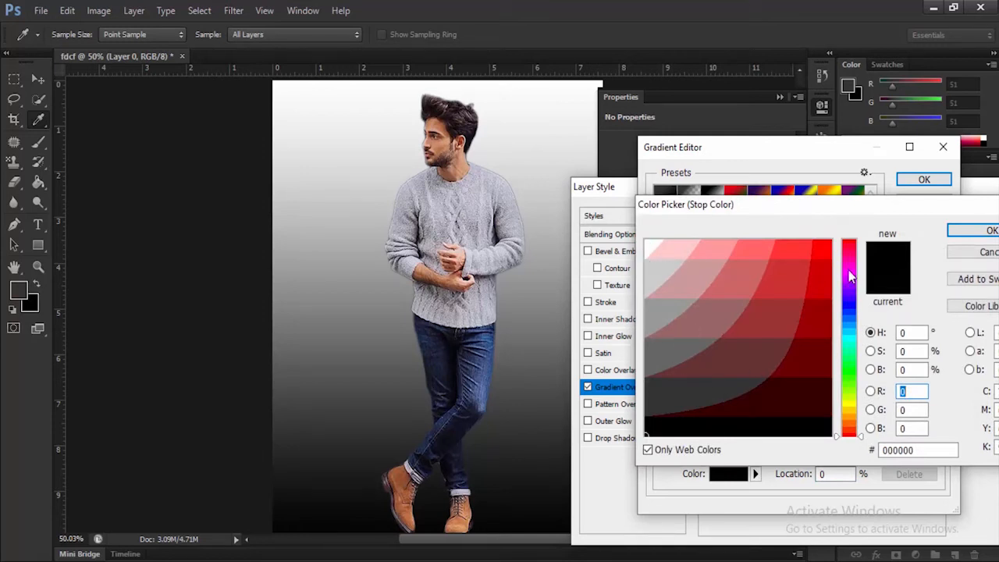
{"action": "left_click_drag", "start_coordinate": [855, 258], "coordinate": [843, 214]}
{"action": "left_click", "coordinate": [821, 240]}
{"action": "left_click_drag", "start_coordinate": [823, 247], "coordinate": [833, 222]}
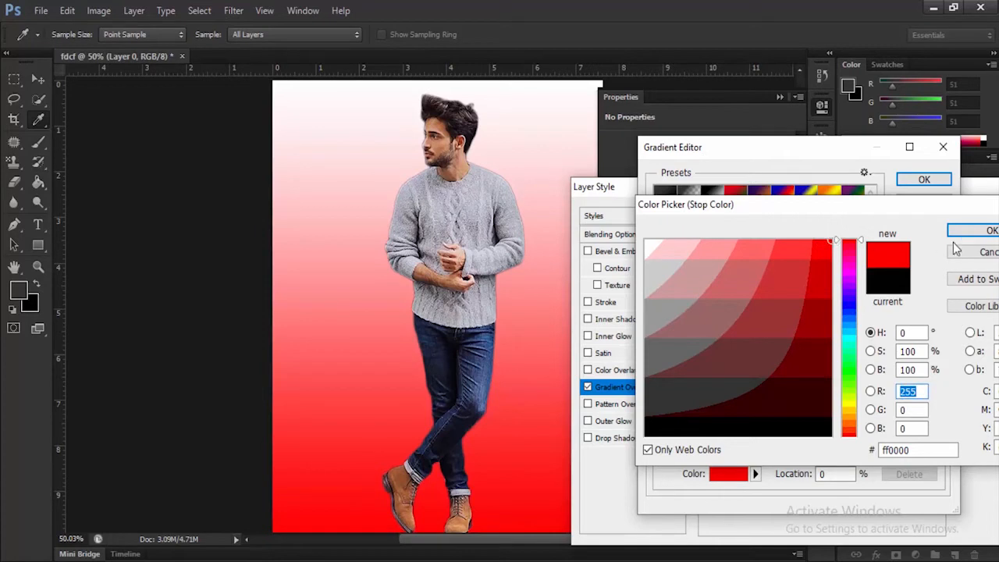
{"action": "left_click", "coordinate": [980, 231]}
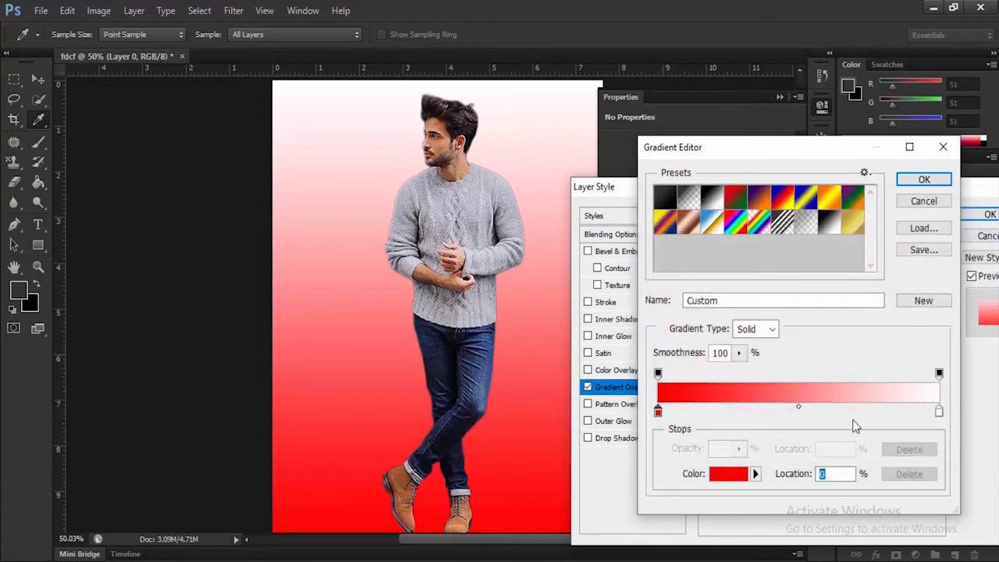
Step: Set the gradient's white end stop to light red ff6666 and apply the layer style
{"action": "left_click", "coordinate": [940, 411]}
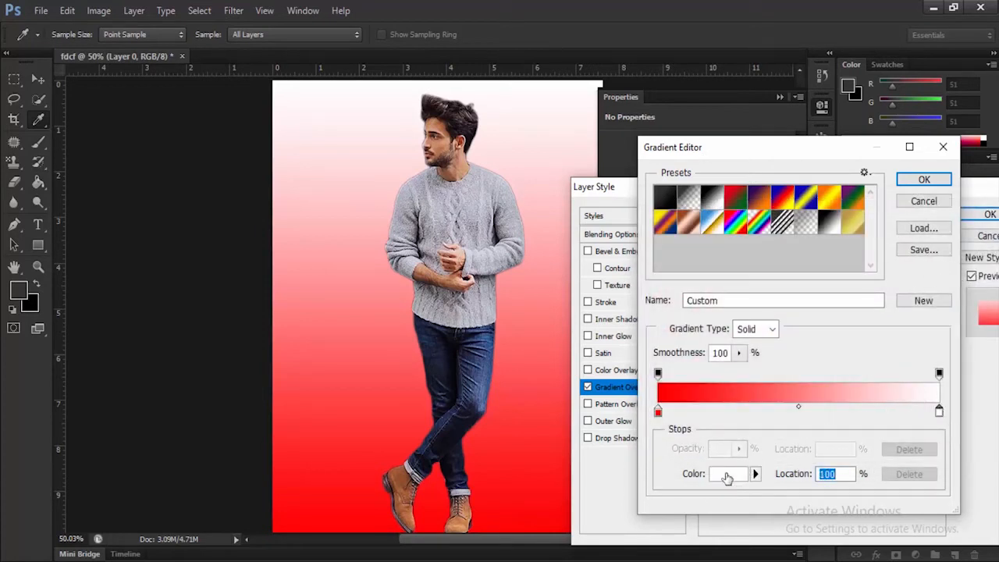
{"action": "left_click", "coordinate": [726, 475]}
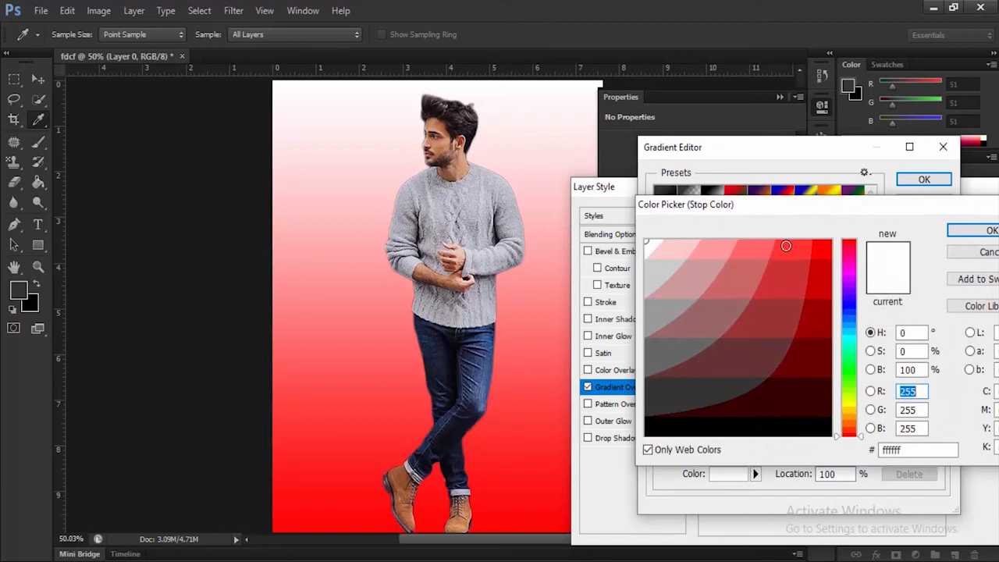
{"action": "left_click_drag", "start_coordinate": [781, 245], "coordinate": [773, 230]}
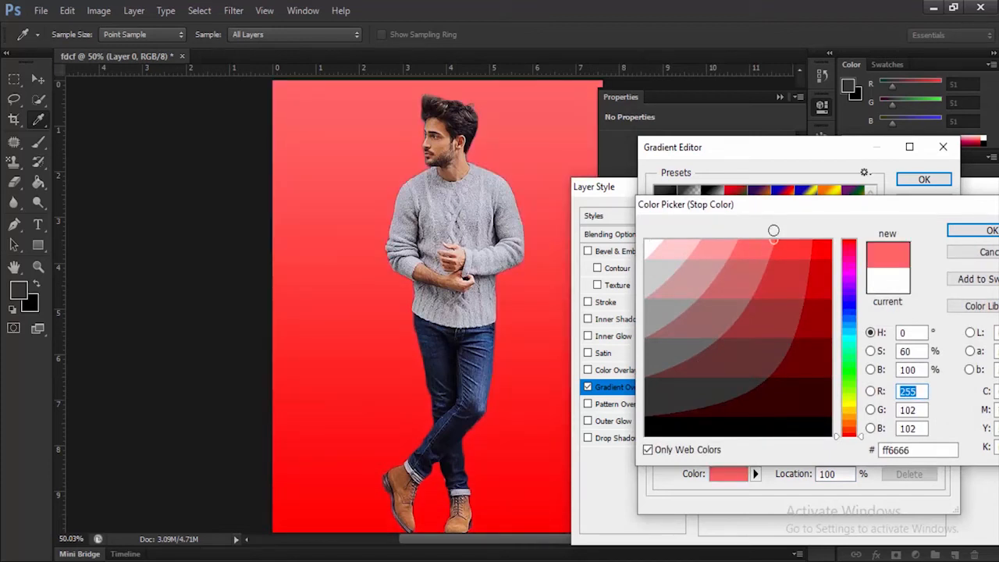
{"action": "left_click_drag", "start_coordinate": [781, 245], "coordinate": [779, 235]}
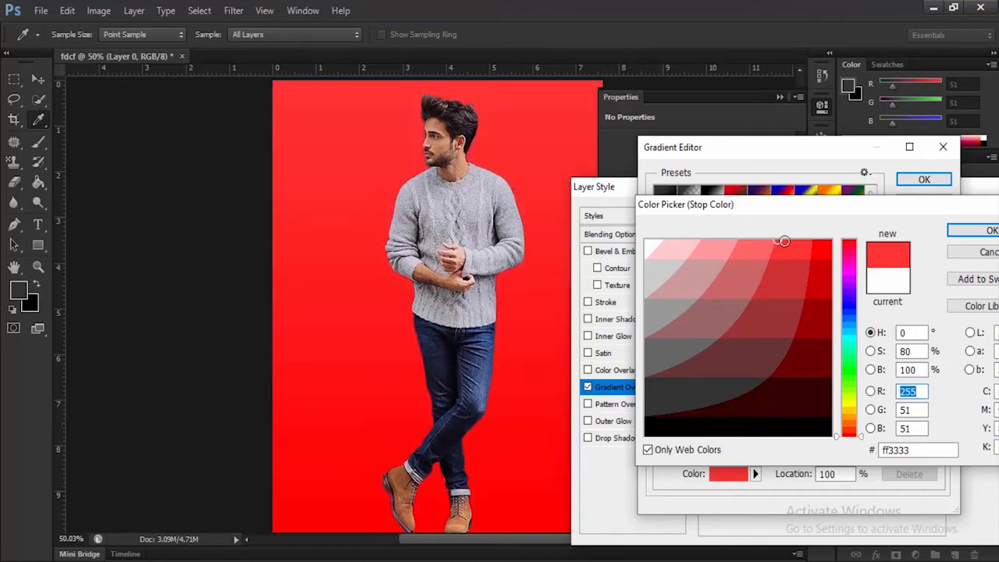
{"action": "left_click", "coordinate": [772, 239]}
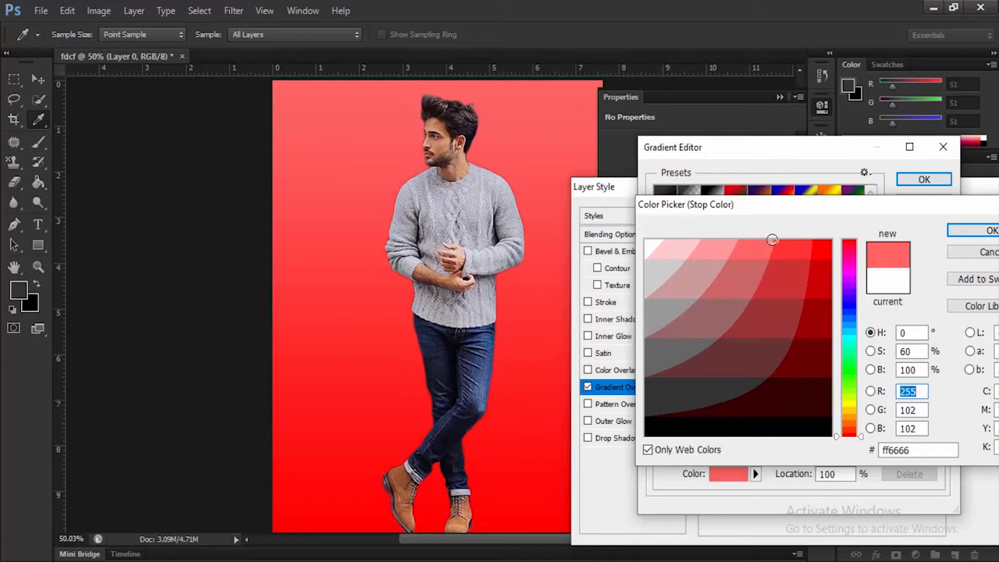
{"action": "left_click", "coordinate": [968, 234]}
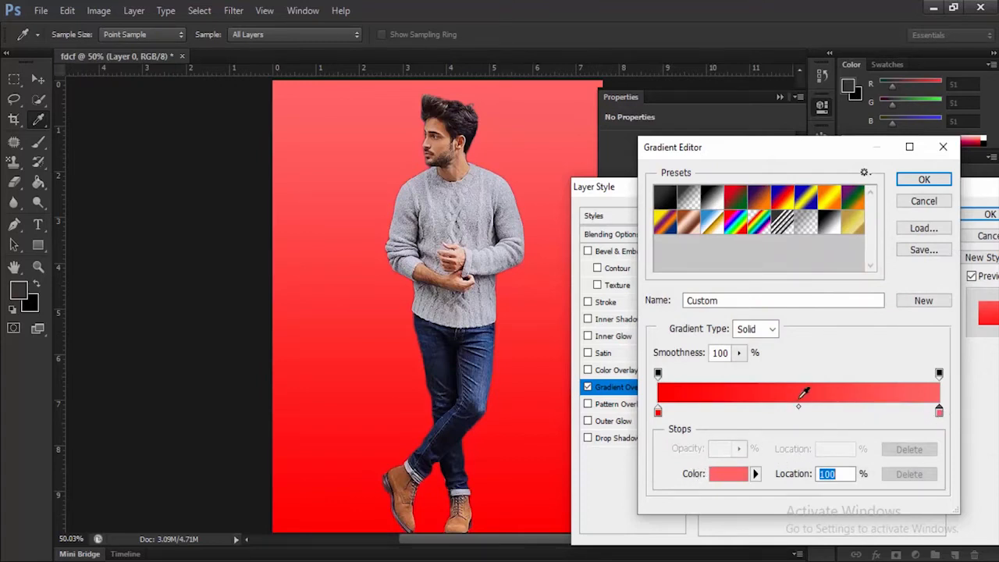
{"action": "left_click", "coordinate": [921, 180]}
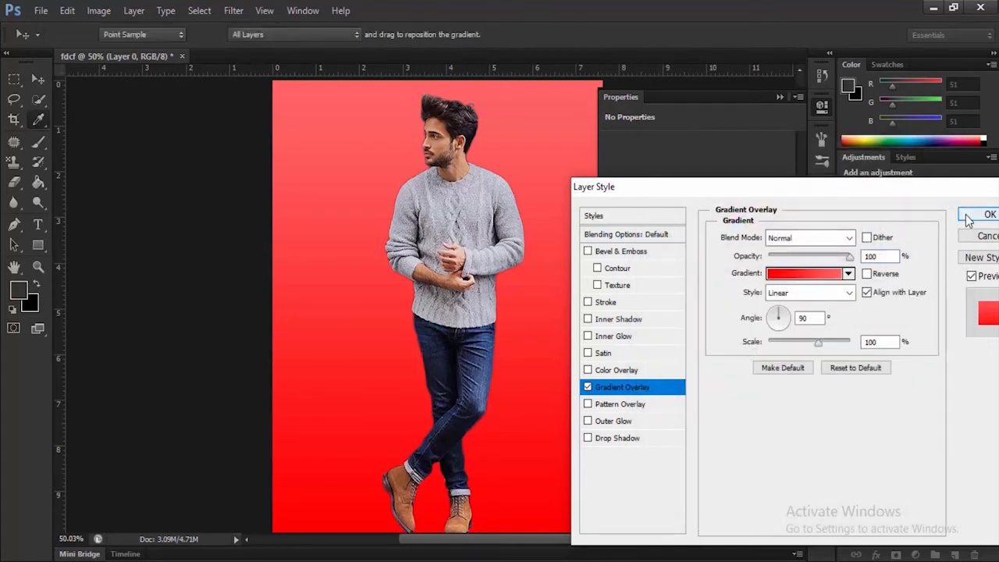
{"action": "left_click", "coordinate": [987, 214]}
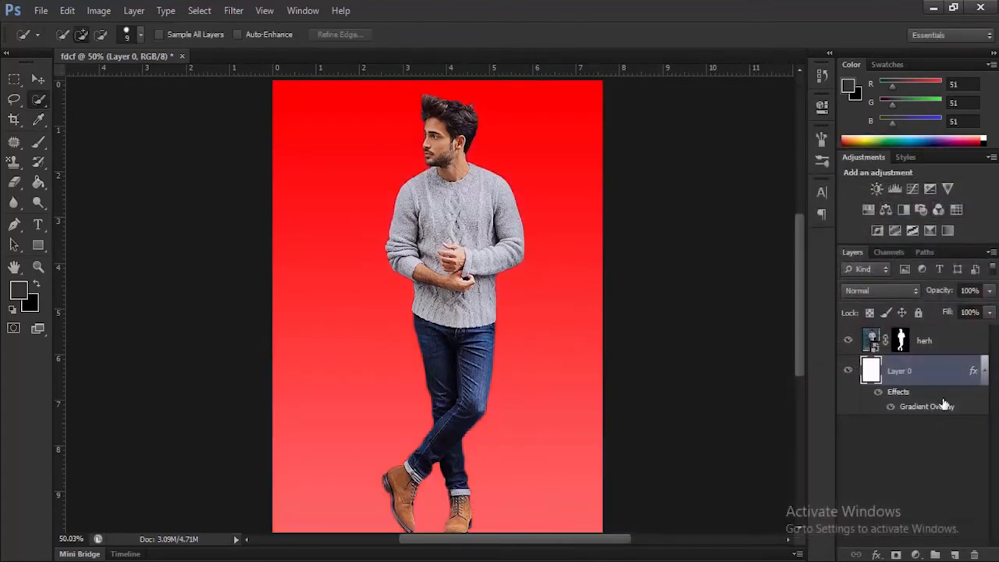
Step: Separate Layer 0's gradient overlay into its own layer and add an empty layer directly above Layer 0
{"action": "right_click", "coordinate": [942, 411]}
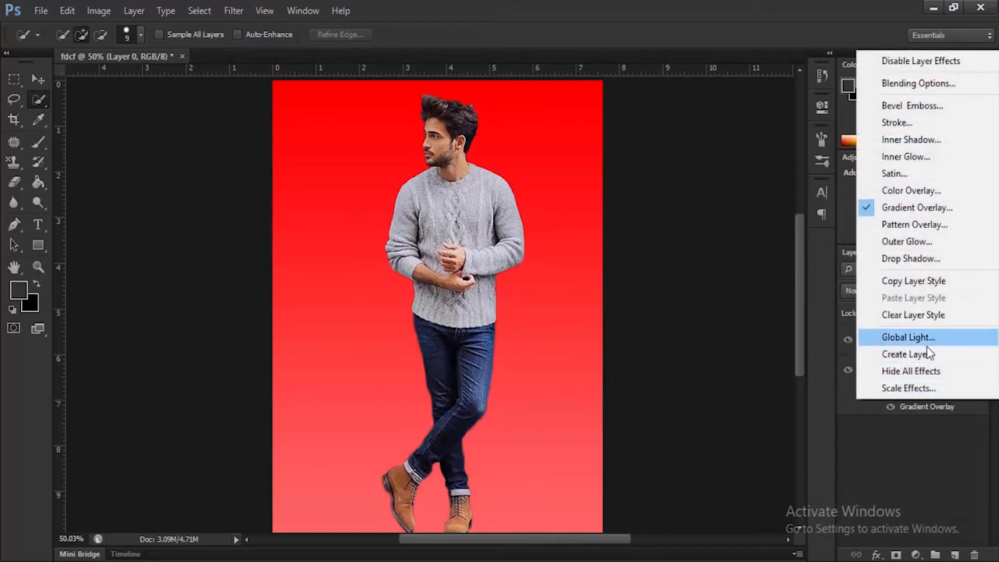
{"action": "left_click", "coordinate": [909, 353]}
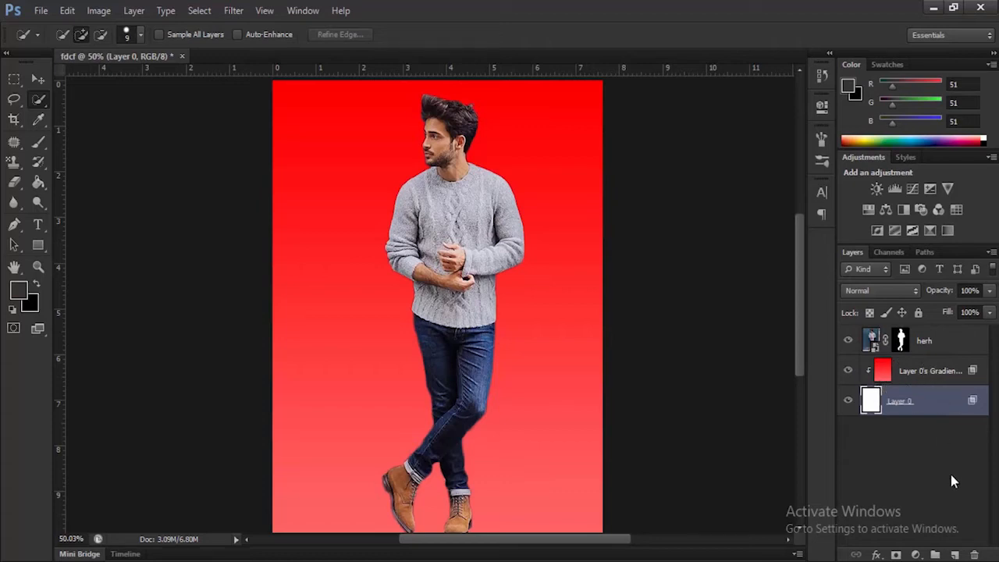
{"action": "left_click", "coordinate": [952, 554]}
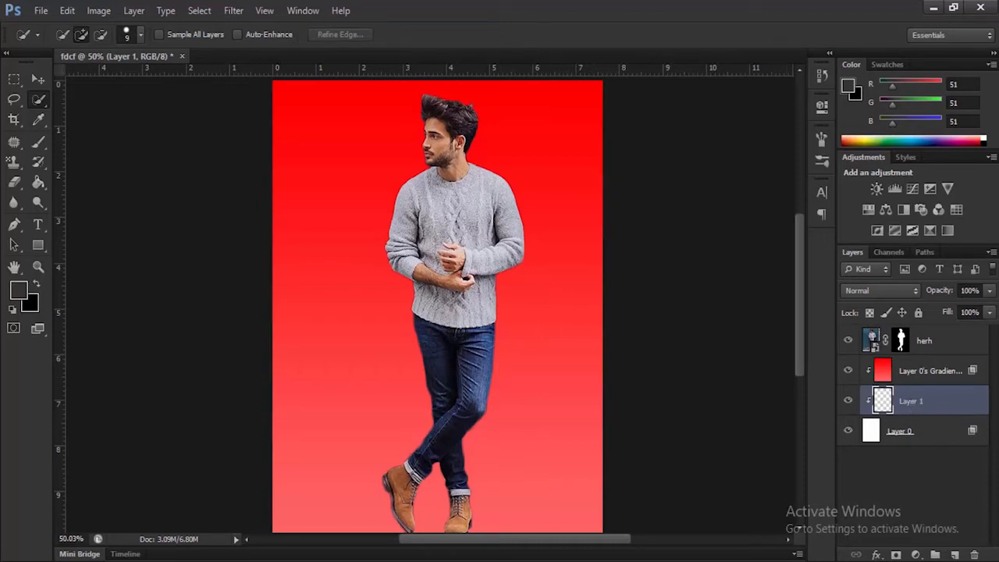
Step: Add a light grey cccccc Solid Color fill layer between Layer 0 and the gradient layer, sampling the man's sweater
{"action": "left_click", "coordinate": [915, 555]}
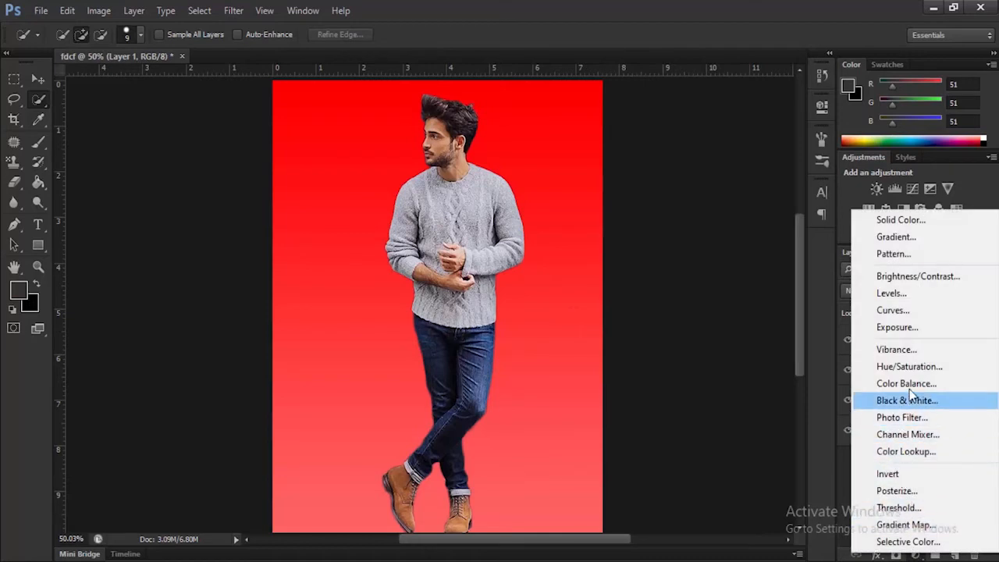
{"action": "left_click", "coordinate": [909, 224]}
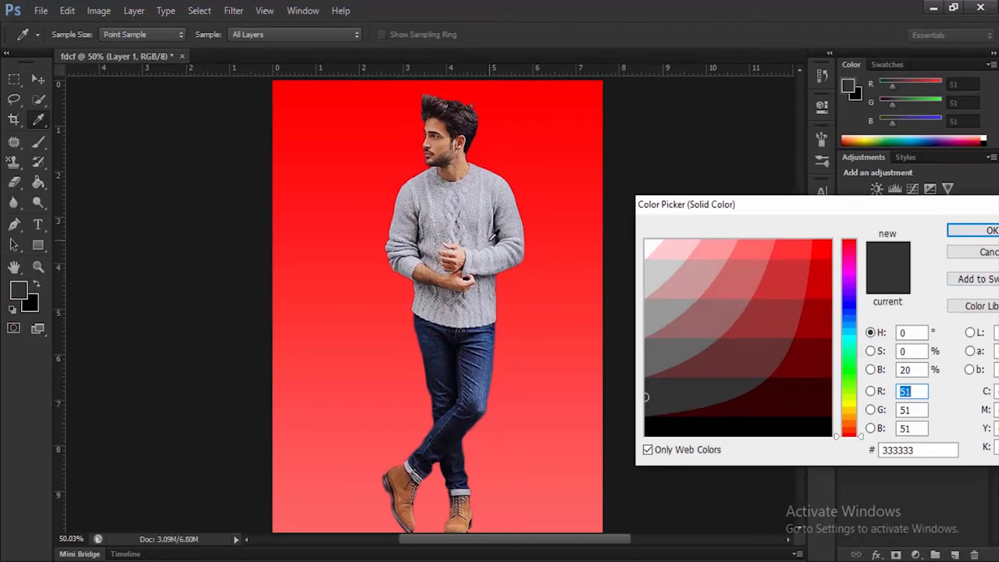
{"action": "left_click", "coordinate": [487, 235]}
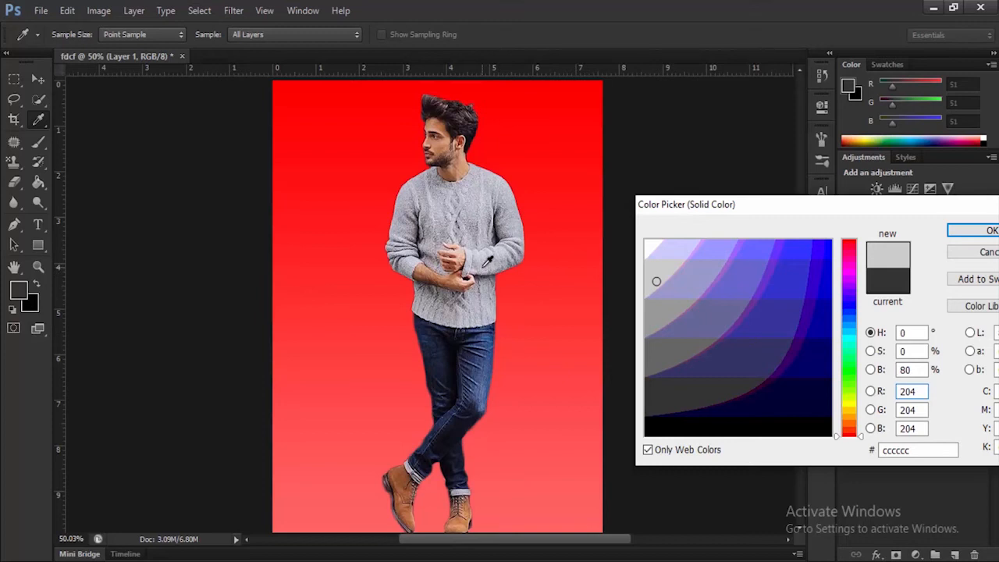
{"action": "left_click", "coordinate": [483, 267]}
{"action": "left_click", "coordinate": [656, 275]}
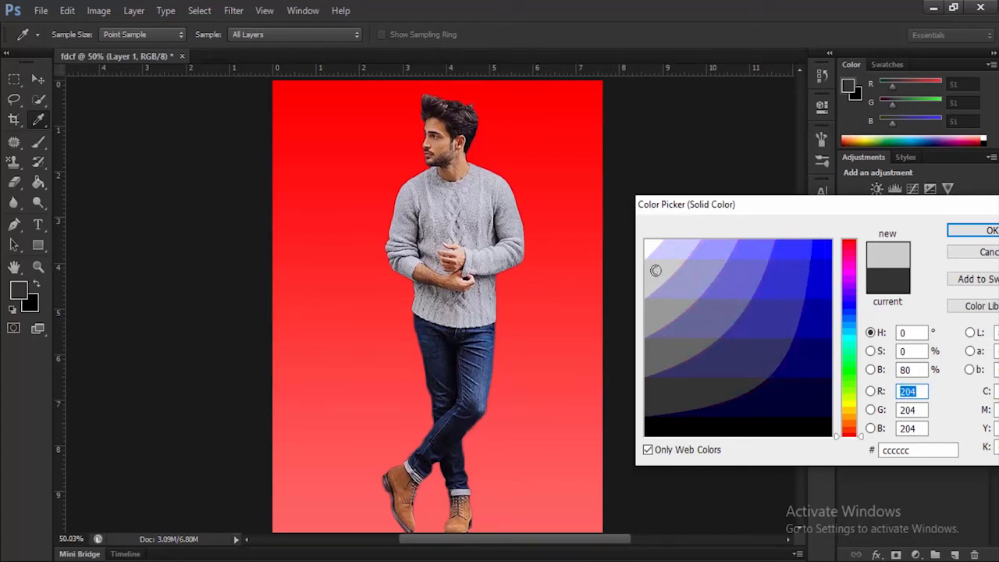
{"action": "left_click", "coordinate": [983, 230]}
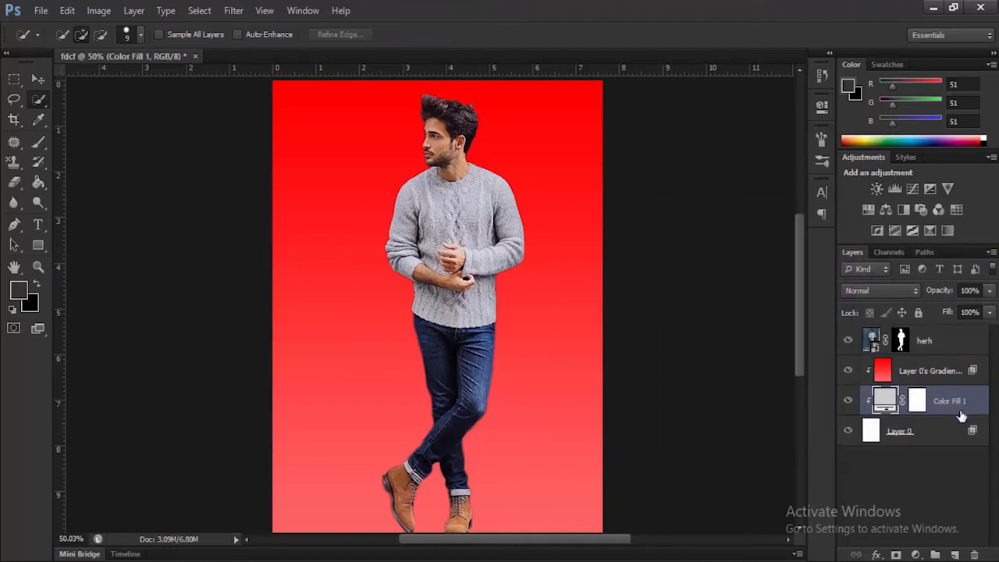
{"action": "left_click", "coordinate": [848, 371]}
{"action": "left_click", "coordinate": [849, 371]}
Step: Bring 1.jpg from the desktop into Photoshop as a separate document
{"action": "left_click", "coordinate": [935, 8]}
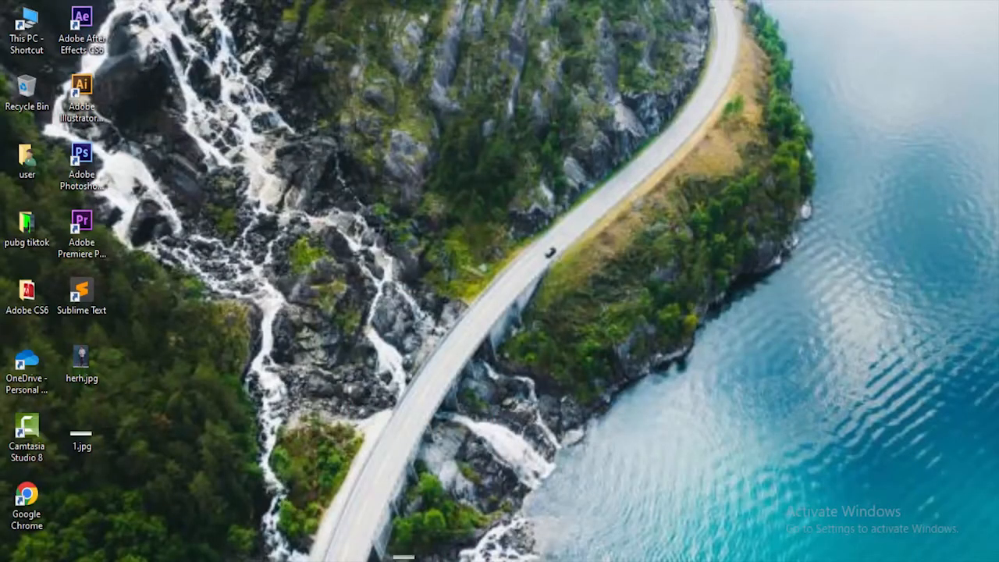
{"action": "left_click_drag", "start_coordinate": [413, 561], "coordinate": [634, 3]}
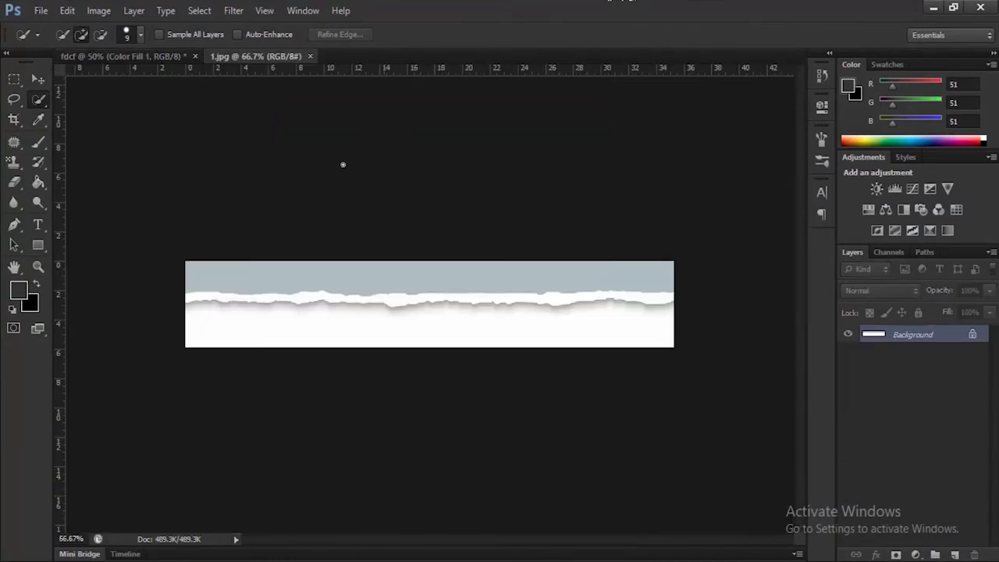
Step: Isolate the white torn-paper strip in 1.jpg with the Magic Wand
{"action": "right_click", "coordinate": [39, 102]}
{"action": "left_click", "coordinate": [75, 111]}
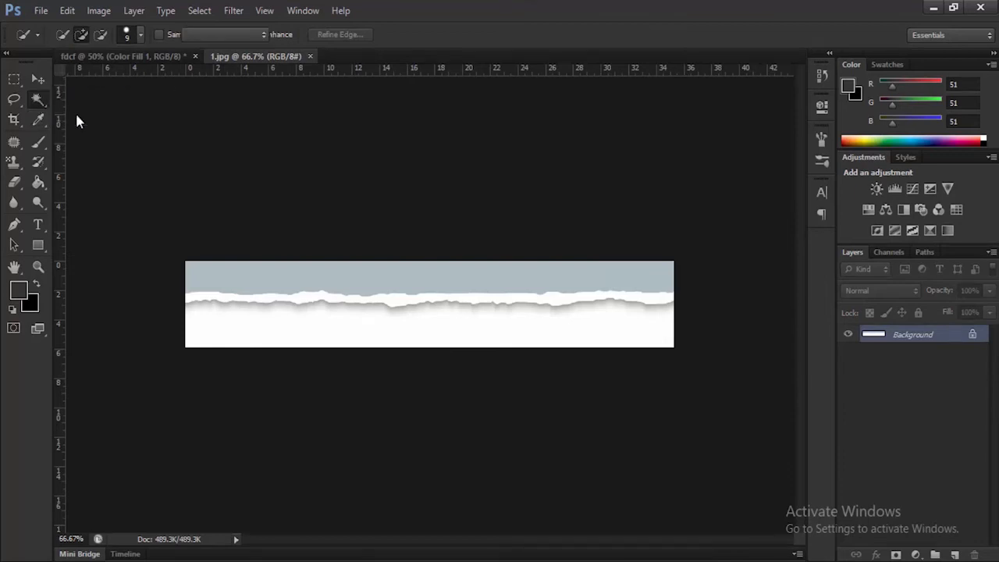
{"action": "left_click", "coordinate": [305, 299]}
Step: Copy the torn strip into fdcf as the topmost layer and place it across the full canvas width at the man's hands
{"action": "left_click", "coordinate": [38, 79]}
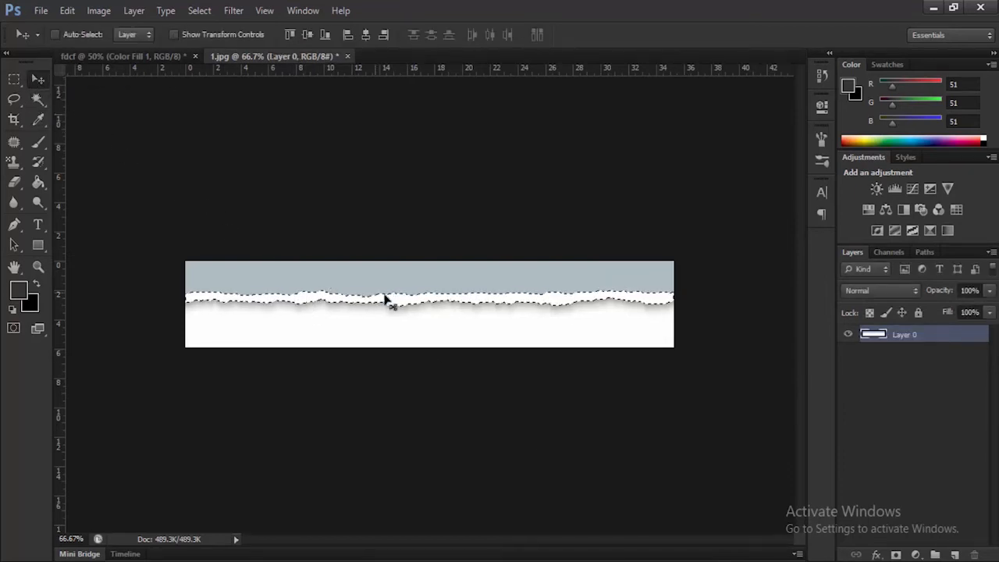
{"action": "left_click_drag", "start_coordinate": [384, 299], "coordinate": [461, 278]}
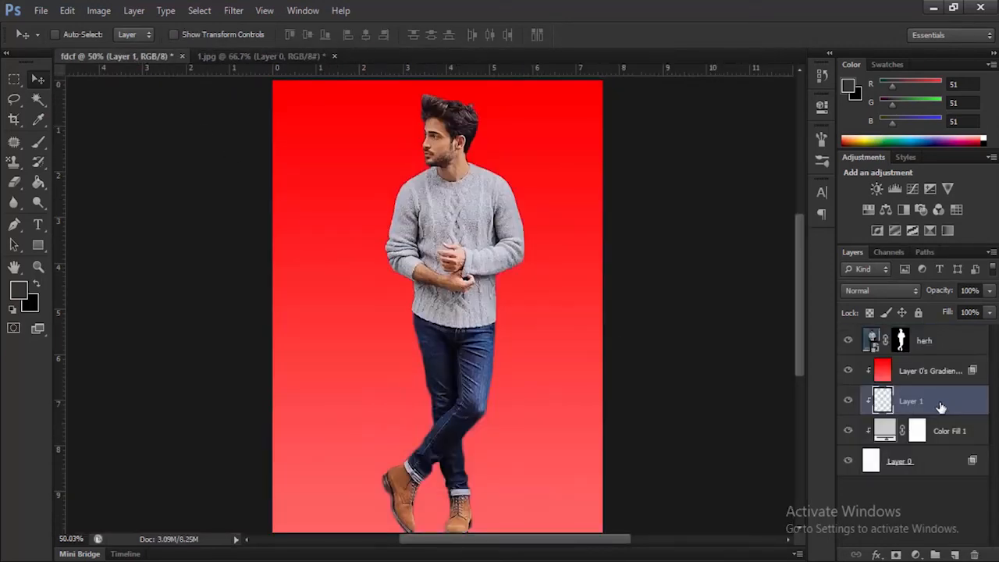
{"action": "left_click_drag", "start_coordinate": [911, 332], "coordinate": [913, 328]}
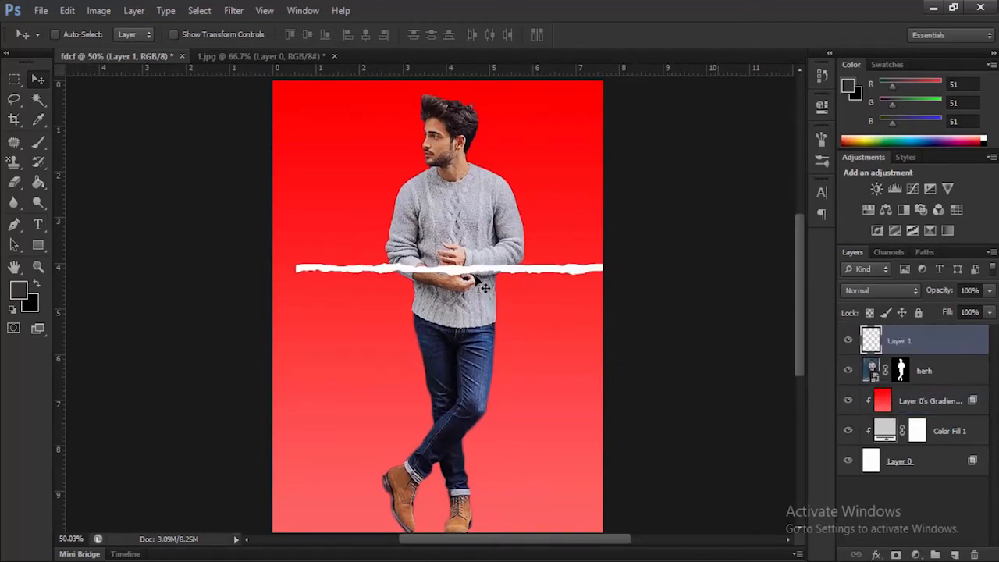
{"action": "left_click_drag", "start_coordinate": [465, 273], "coordinate": [443, 283]}
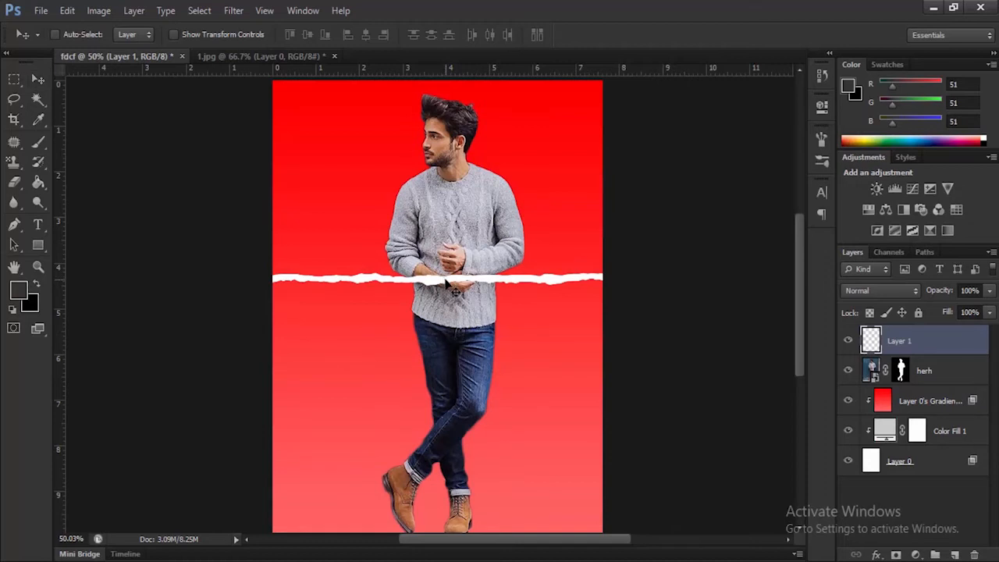
Step: Rotate the torn strip about 46 degrees so it runs diagonally from the canvas's upper right corner to its left edge, and apply the transform
{"action": "key", "text": "ctrl+t"}
{"action": "left_click_drag", "start_coordinate": [653, 266], "coordinate": [495, 107]}
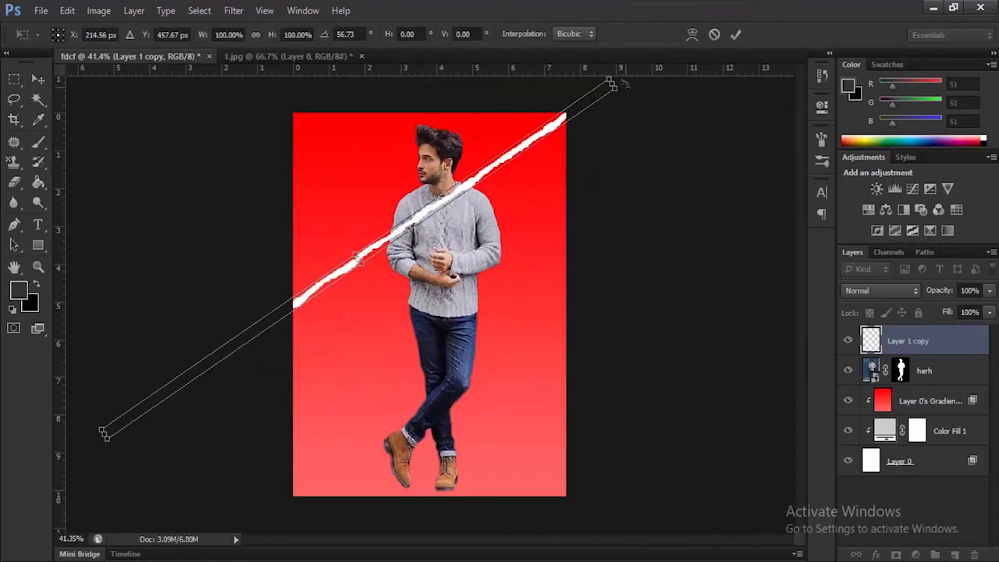
{"action": "left_click_drag", "start_coordinate": [625, 84], "coordinate": [620, 24]}
{"action": "left_click_drag", "start_coordinate": [451, 144], "coordinate": [481, 173]}
{"action": "left_click_drag", "start_coordinate": [474, 212], "coordinate": [473, 208]}
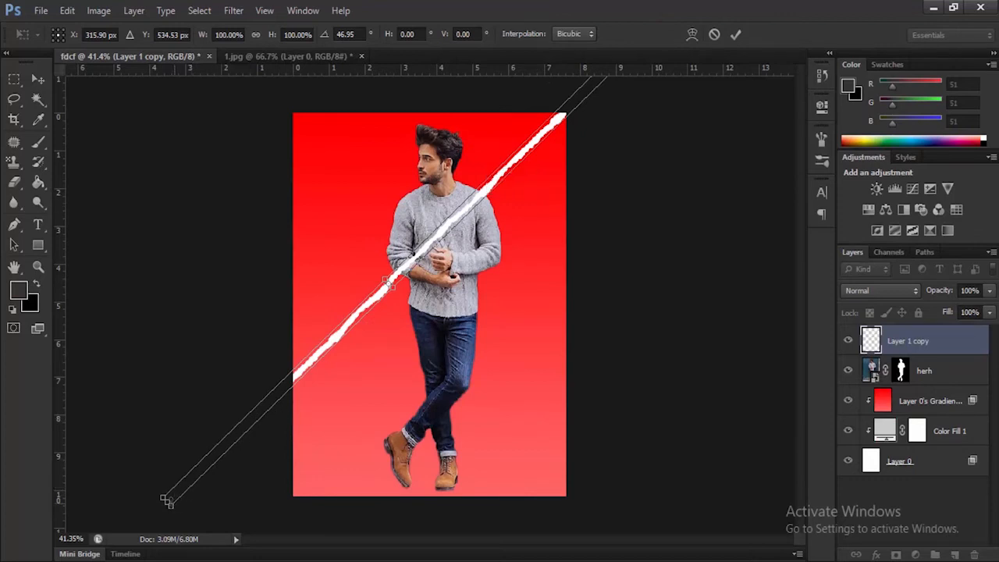
{"action": "mouse_move", "coordinate": [162, 498]}
{"action": "left_mouse_down"}
{"action": "mouse_move", "coordinate": [169, 504]}
{"action": "mouse_move", "coordinate": [155, 495]}
{"action": "left_mouse_up"}
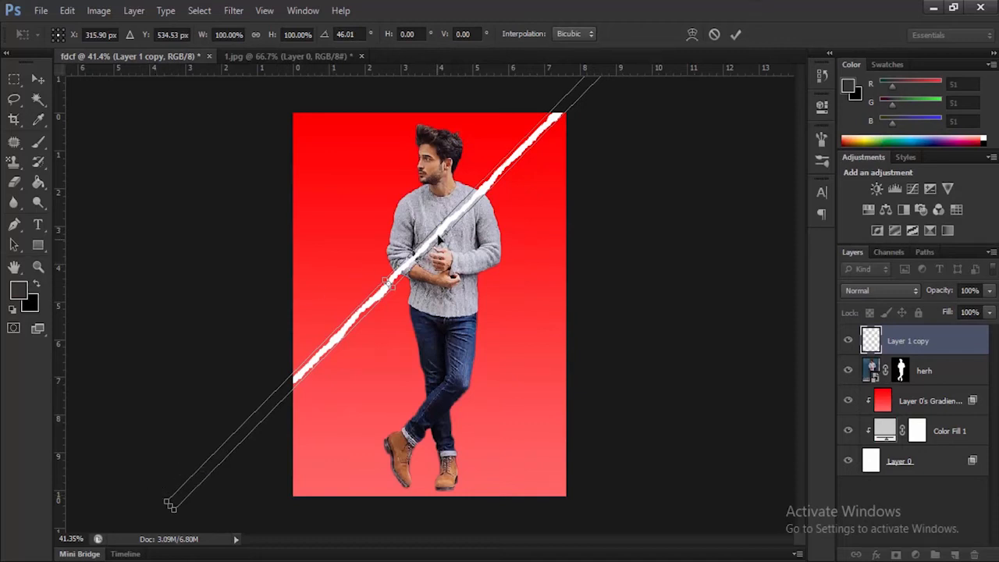
{"action": "left_click_drag", "start_coordinate": [442, 239], "coordinate": [445, 243]}
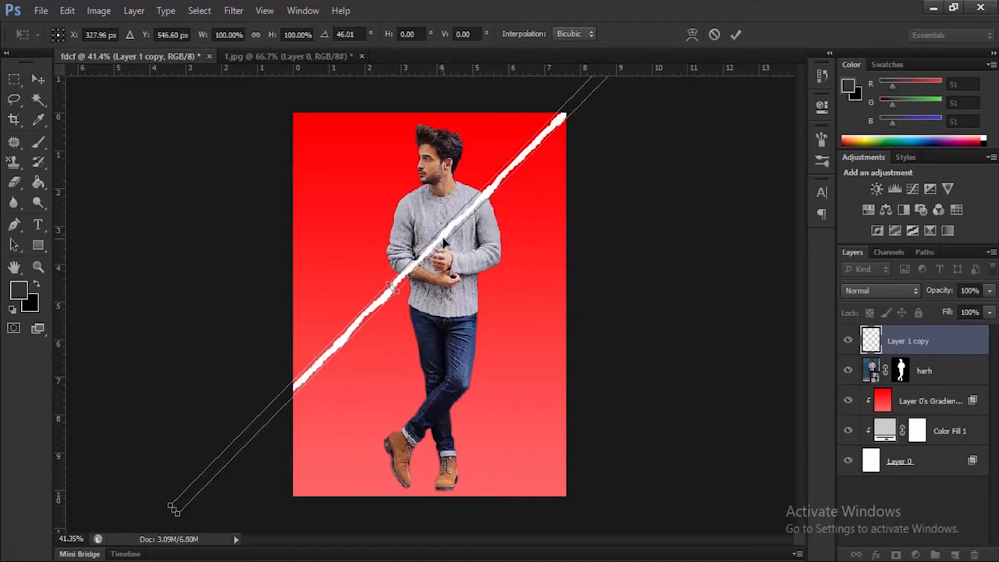
{"action": "left_click", "coordinate": [735, 34]}
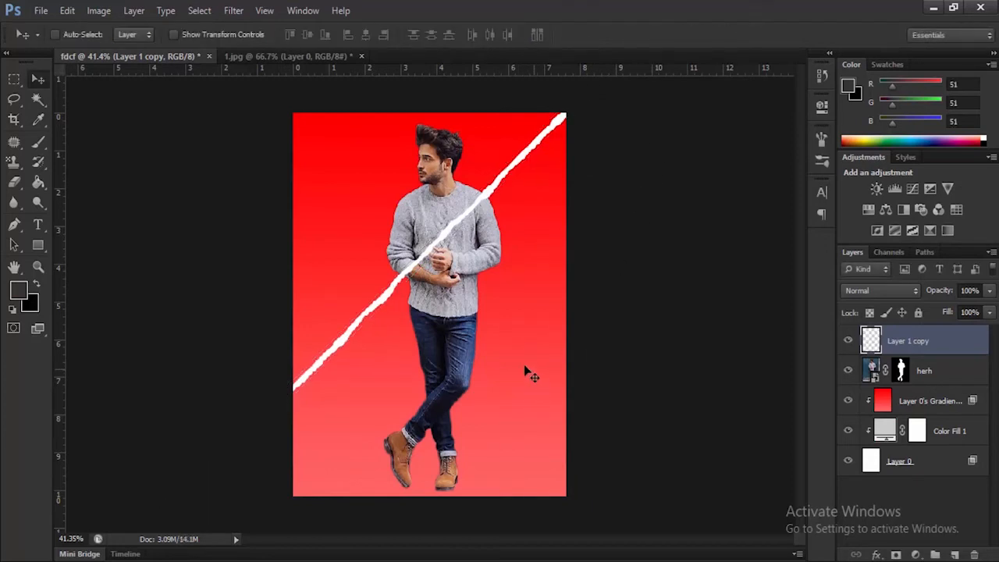
Step: Load the man's outline from the herh layer mask as a selection and invert it
{"action": "scroll", "coordinate": [480, 348], "scroll_direction": "up", "scroll_amount": 1}
{"action": "key", "text": "alt"}
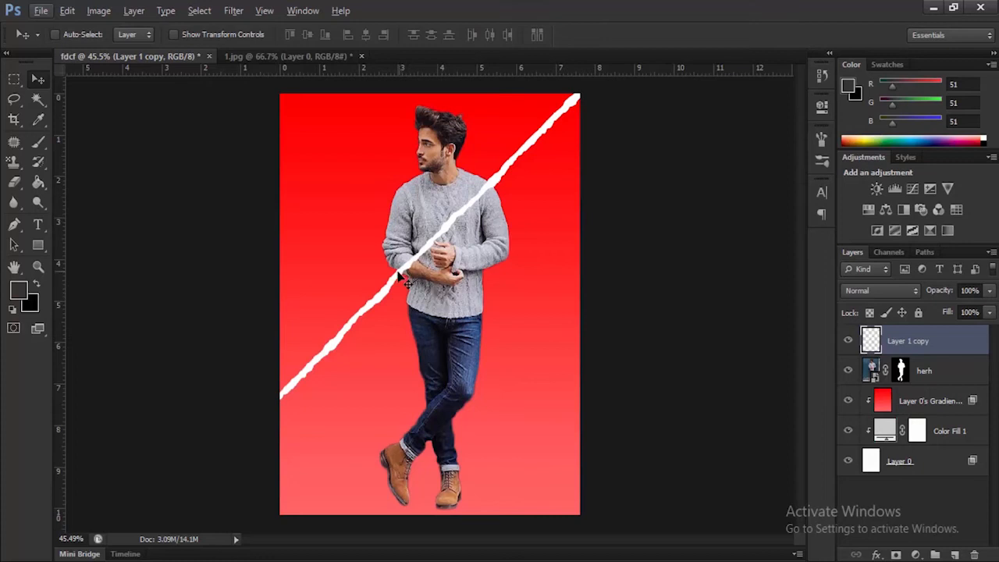
{"action": "key", "text": "w"}
{"action": "key", "text": "d"}
{"action": "left_click", "coordinate": [901, 371]}
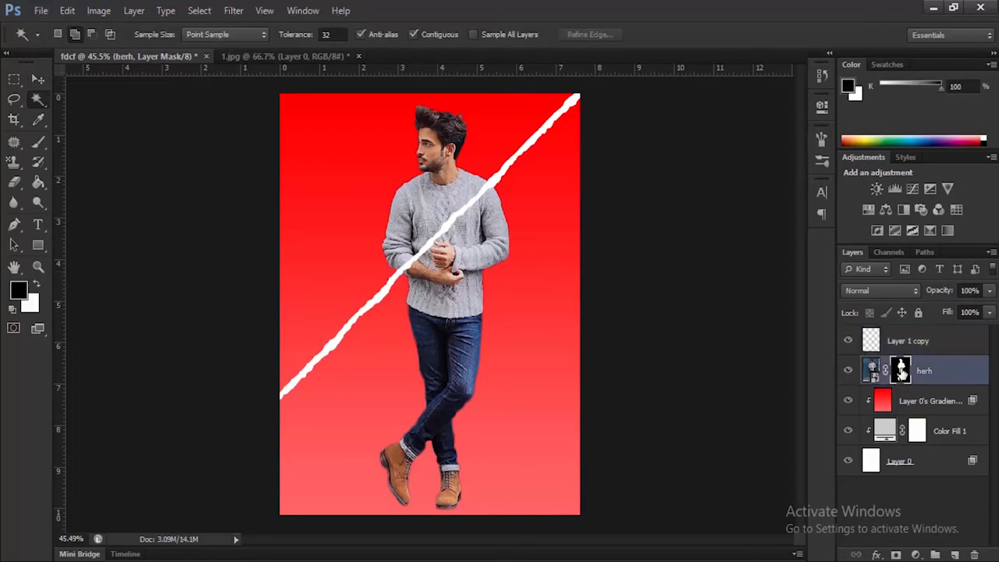
{"action": "left_click", "coordinate": [902, 371], "text": "ctrl"}
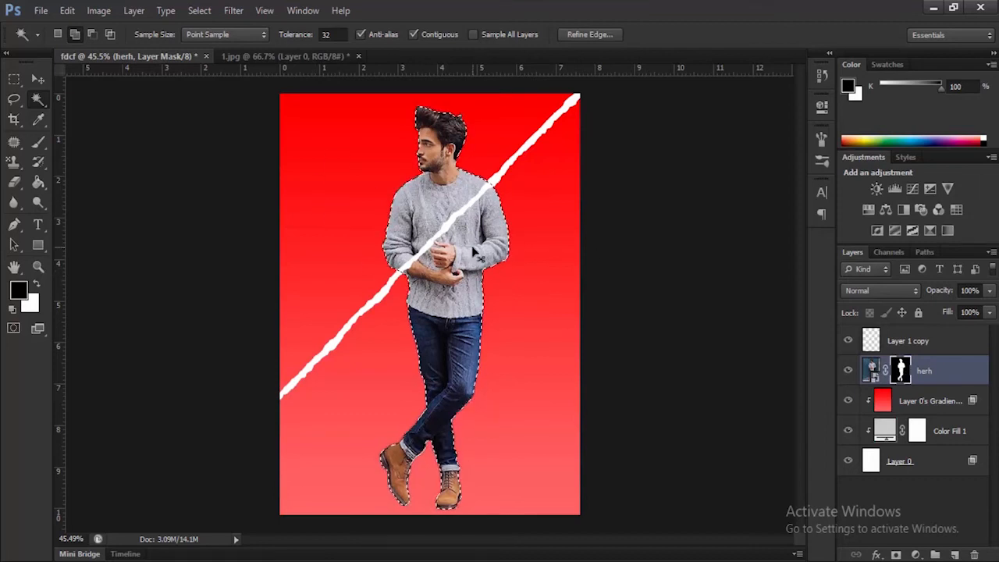
{"action": "key", "text": "ctrl+shift+i"}
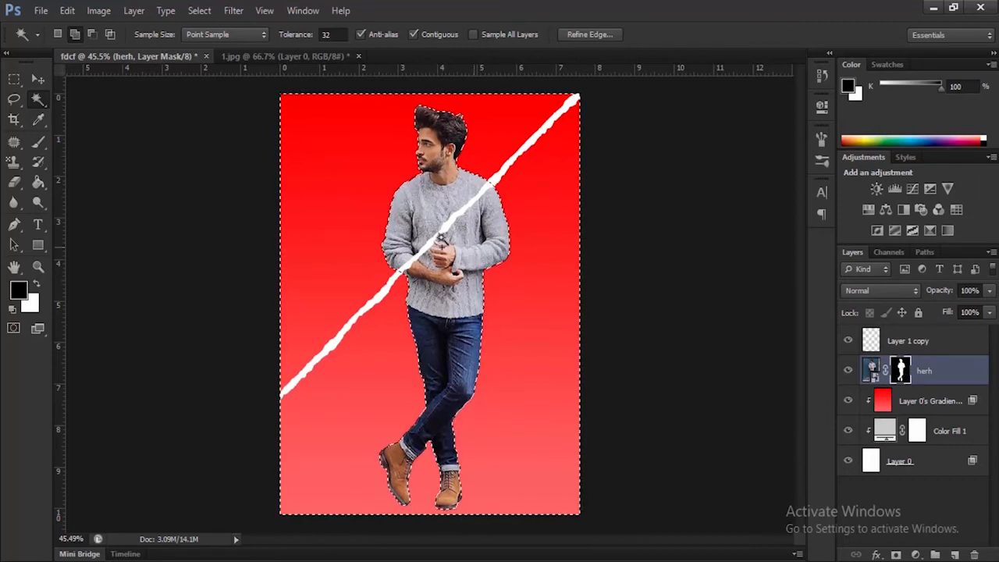
Step: Erase Layer 0's red gradient below the diagonal torn strip with a 215 px eraser, exposing the grey fill, and clear the selection
{"action": "left_click", "coordinate": [15, 183]}
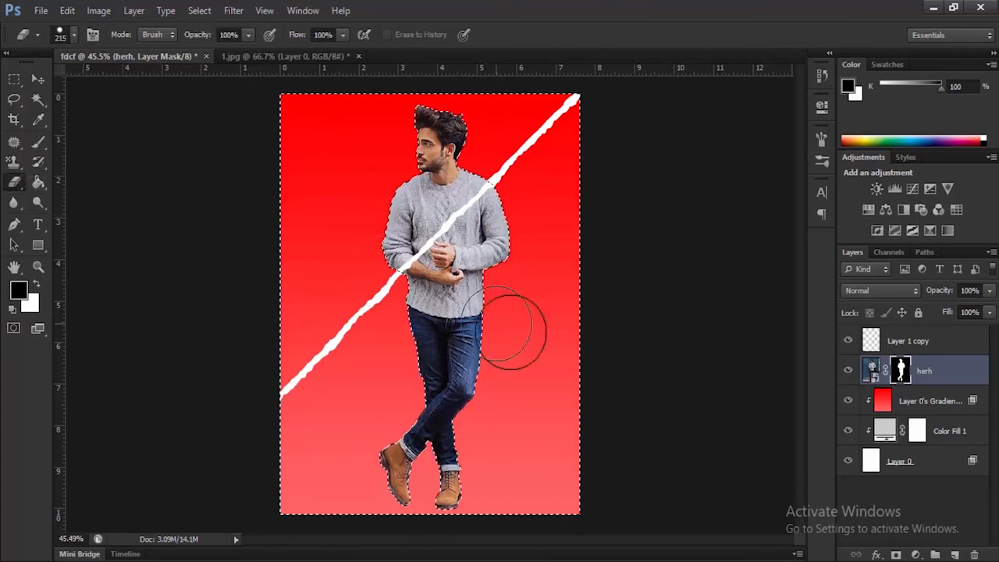
{"action": "key", "text": "alt+bracketleft"}
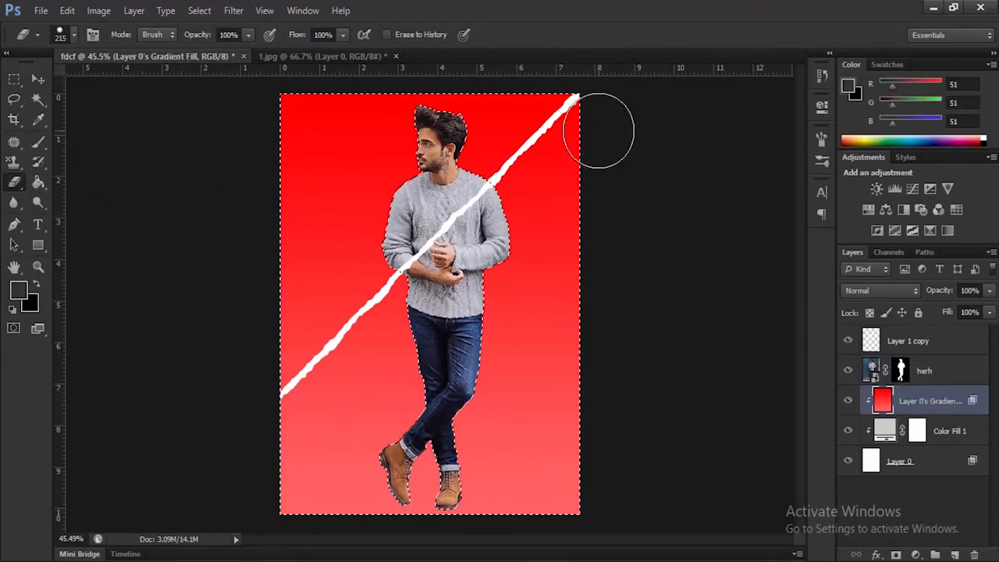
{"action": "left_click_drag", "start_coordinate": [602, 127], "coordinate": [589, 169]}
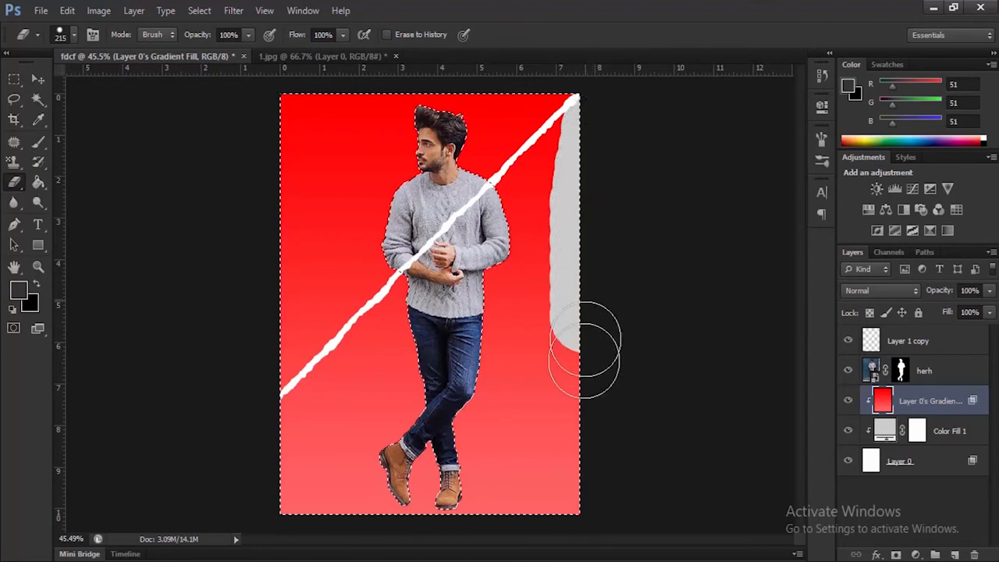
{"action": "left_click_drag", "start_coordinate": [555, 535], "coordinate": [551, 504]}
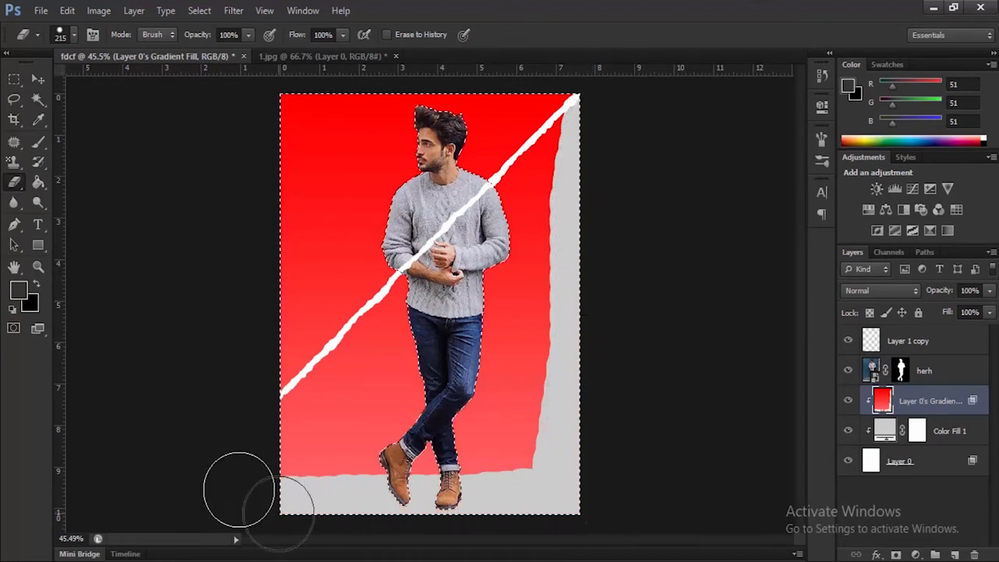
{"action": "mouse_move", "coordinate": [234, 473]}
{"action": "left_mouse_down"}
{"action": "mouse_move", "coordinate": [546, 468]}
{"action": "mouse_move", "coordinate": [567, 478]}
{"action": "left_mouse_up"}
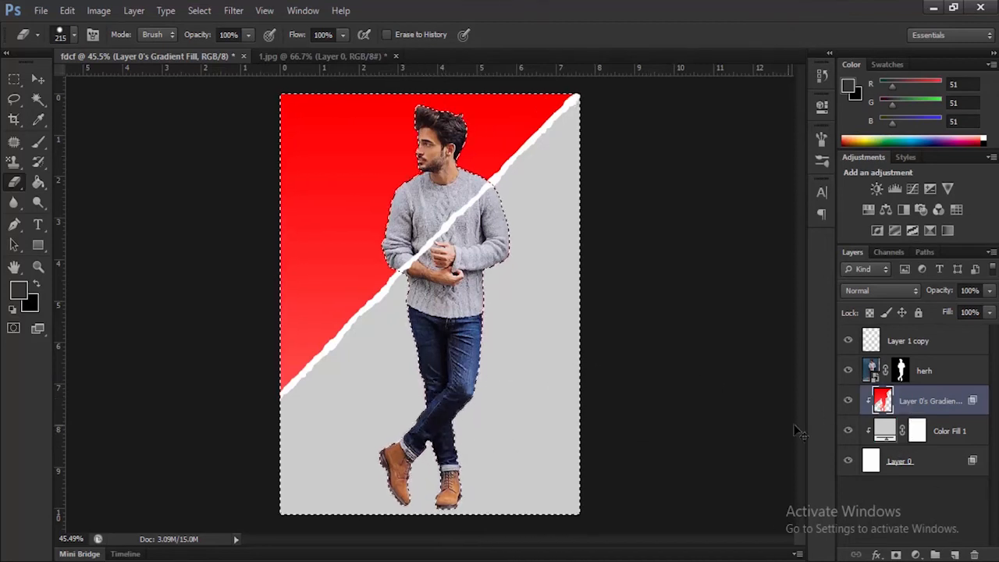
{"action": "key", "text": "ctrl+d"}
Step: Draw a dark grey rectangle about 930 by 132 px behind the man's feet and warp its upper edge into a shallow downward curve
{"action": "key", "text": "u"}
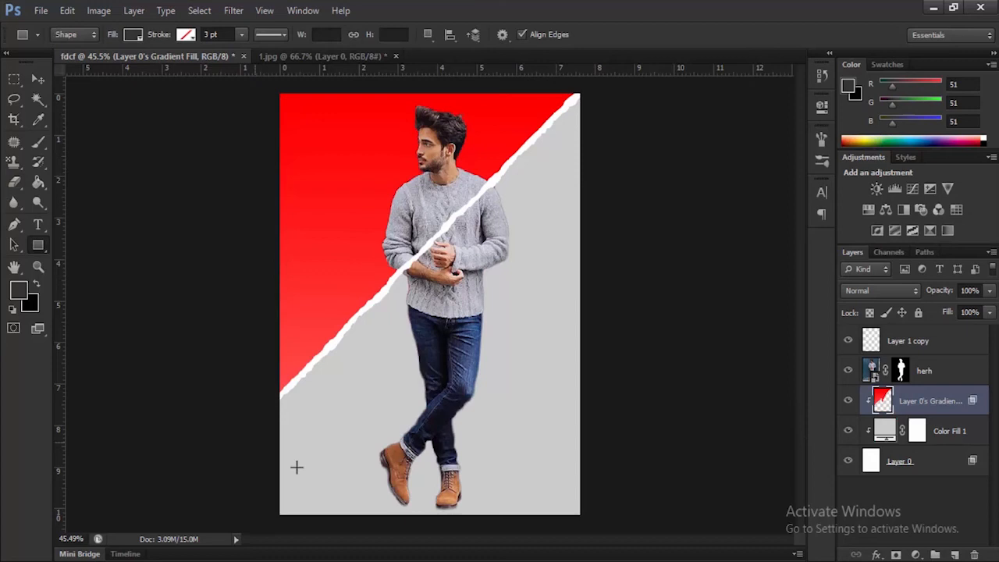
{"action": "left_click_drag", "start_coordinate": [275, 472], "coordinate": [586, 518]}
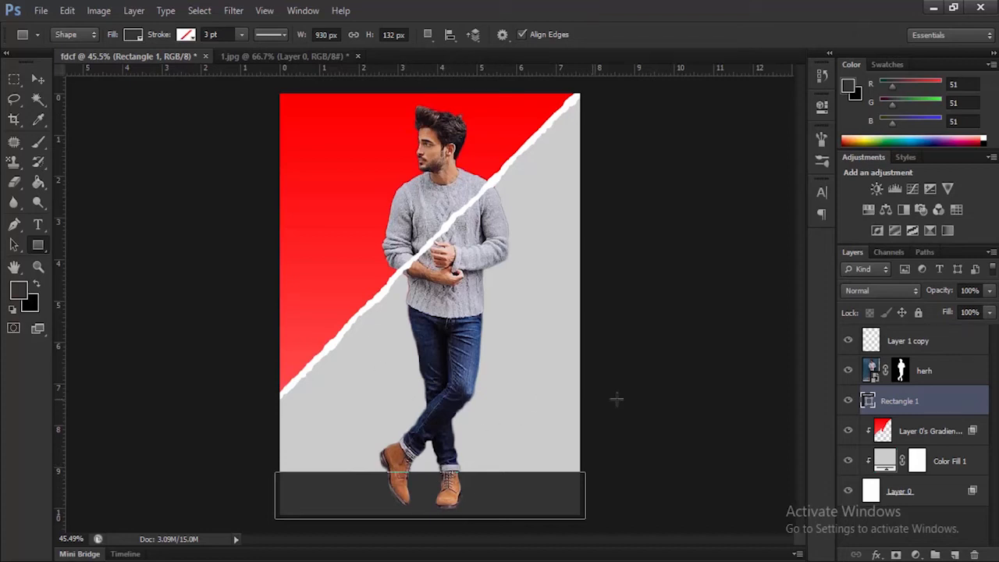
{"action": "key", "text": "ctrl+t"}
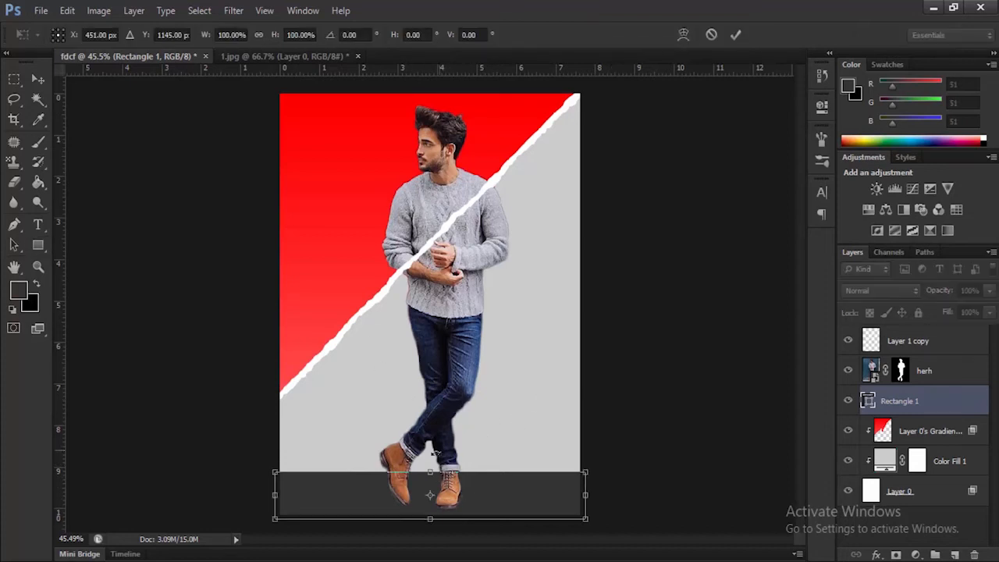
{"action": "left_click_drag", "start_coordinate": [430, 472], "coordinate": [430, 475]}
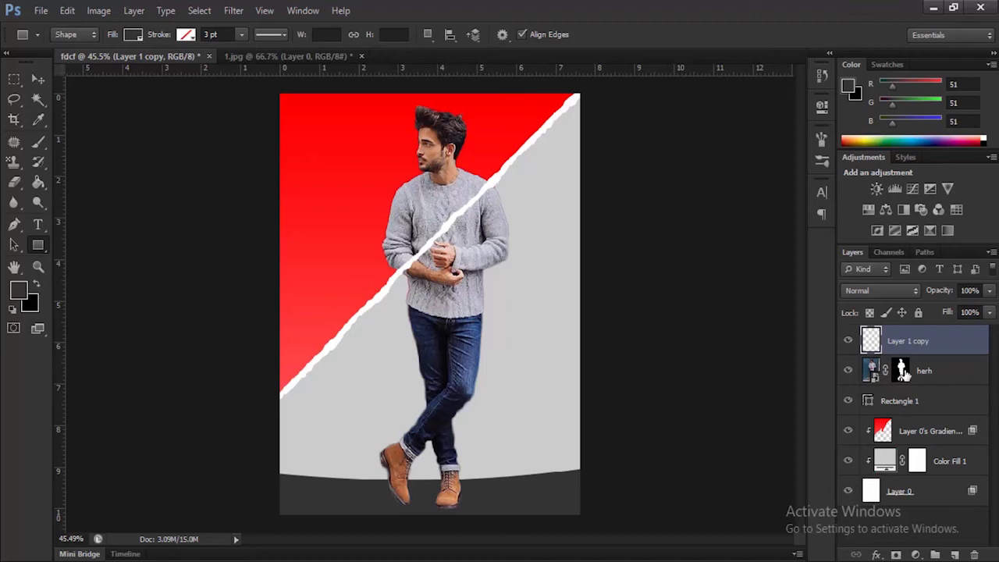
Step: Add an empty layer on top, load the man's mask as a selection, and delete the torn-strip layer
{"action": "left_click", "coordinate": [955, 554]}
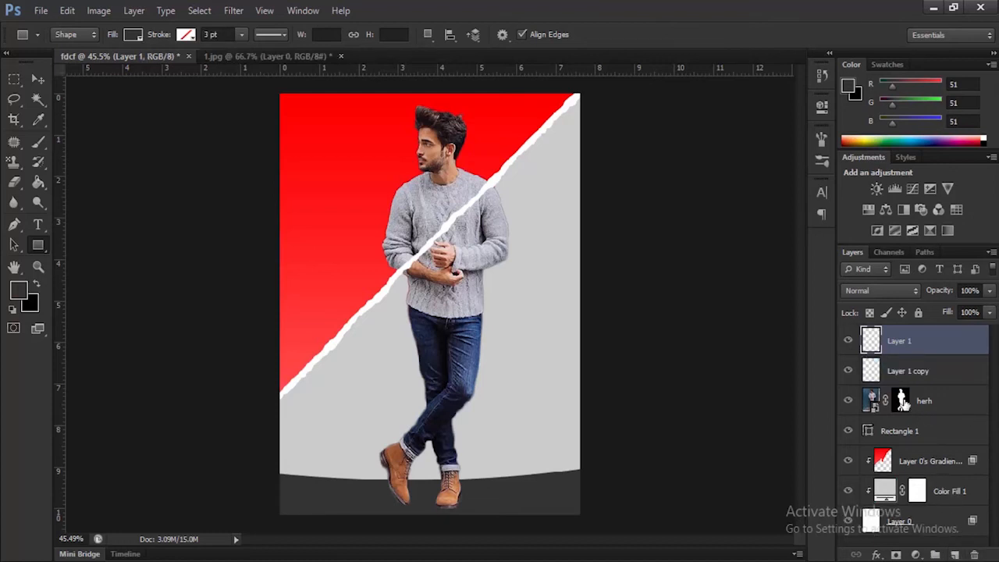
{"action": "left_click", "coordinate": [903, 401], "text": "ctrl"}
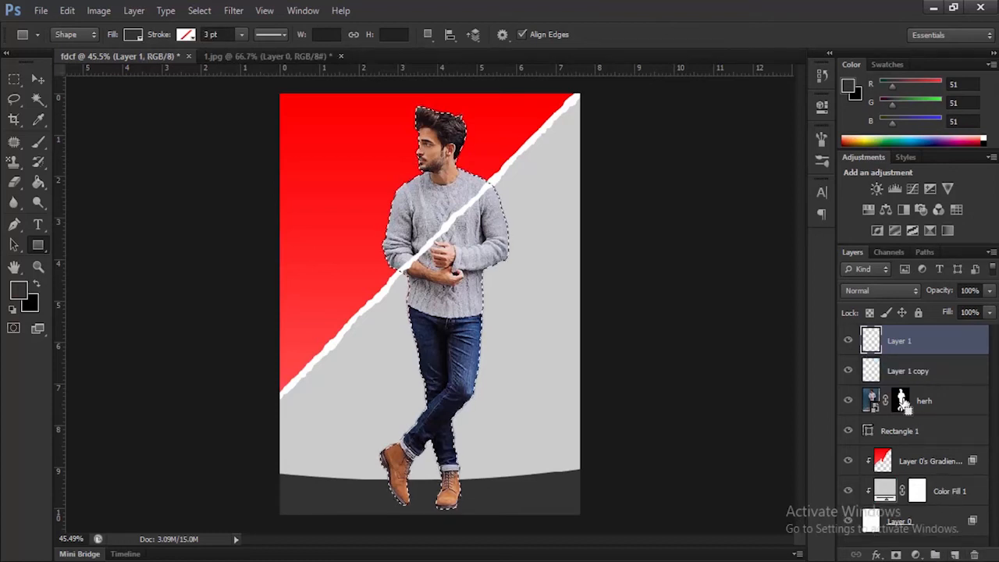
{"action": "left_click", "coordinate": [899, 373]}
{"action": "key", "text": "ctrl+d"}
{"action": "left_click_drag", "start_coordinate": [896, 376], "coordinate": [974, 555]}
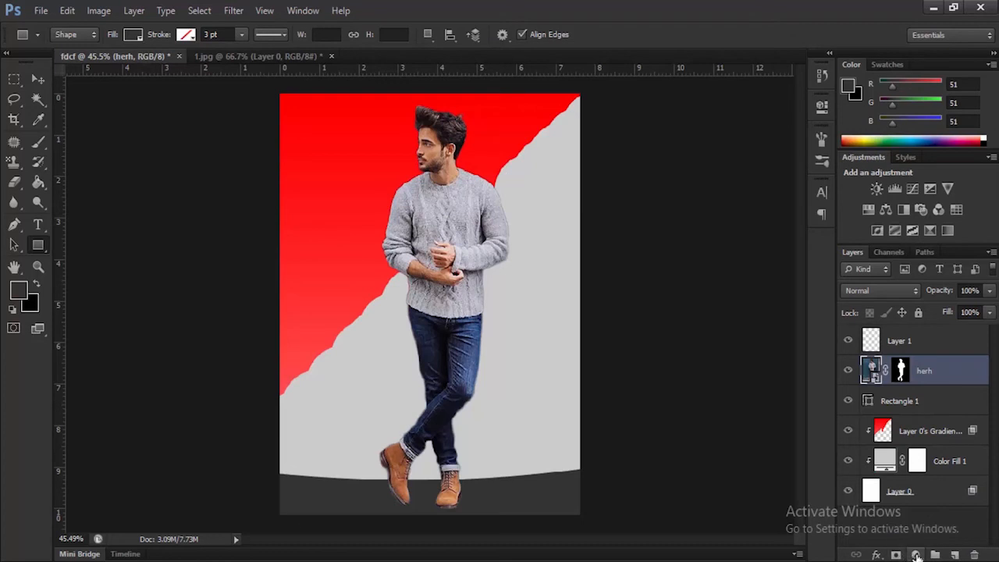
Step: Add a red ff0000 Solid Color fill layer directly above the herh layer
{"action": "left_click", "coordinate": [916, 556]}
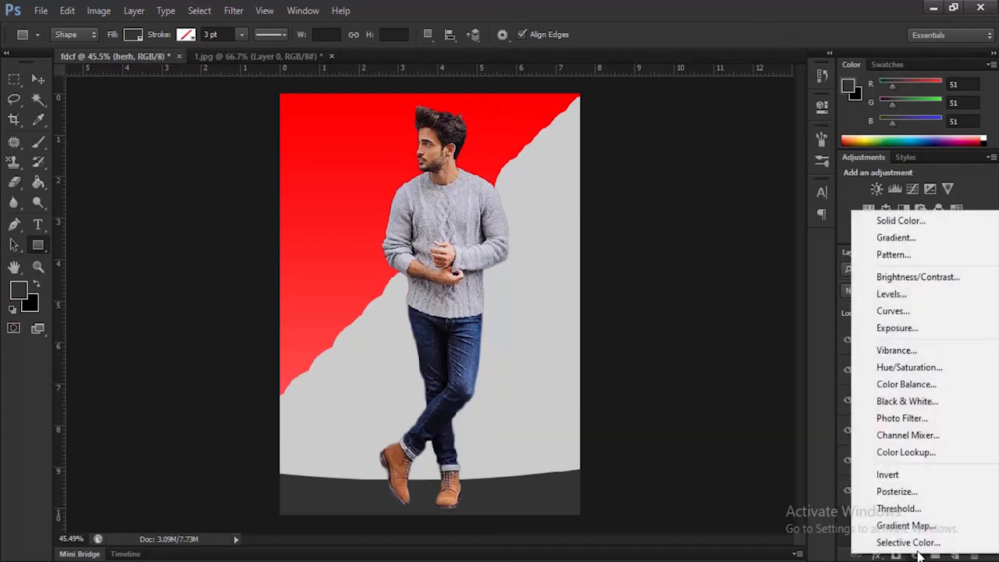
{"action": "left_click", "coordinate": [919, 220]}
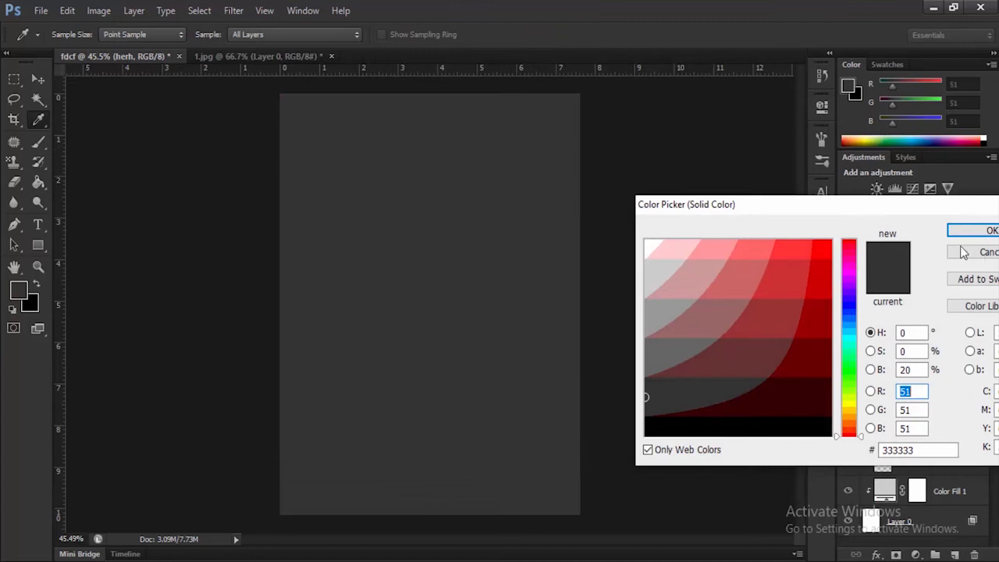
{"action": "left_click", "coordinate": [825, 242]}
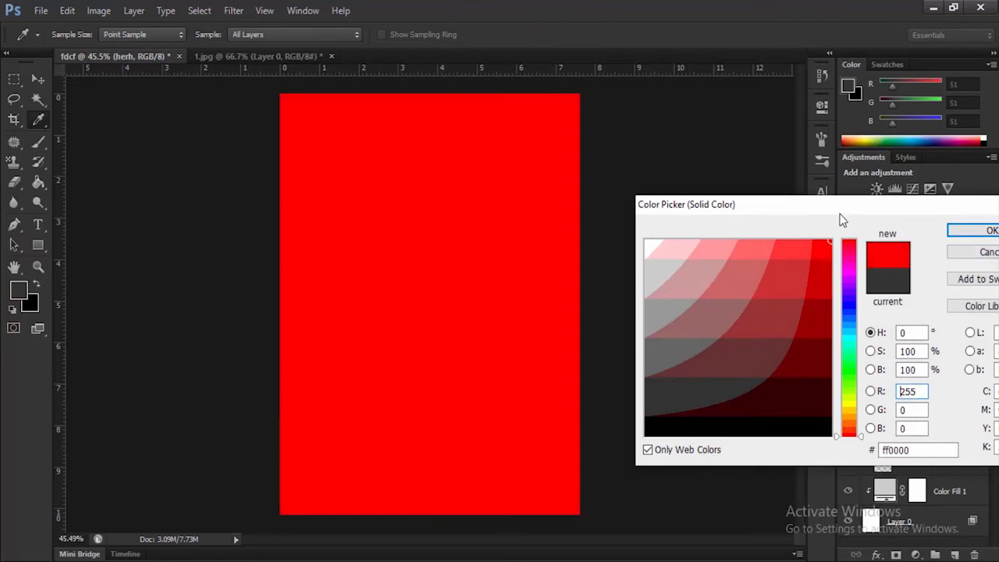
{"action": "left_click", "coordinate": [990, 231]}
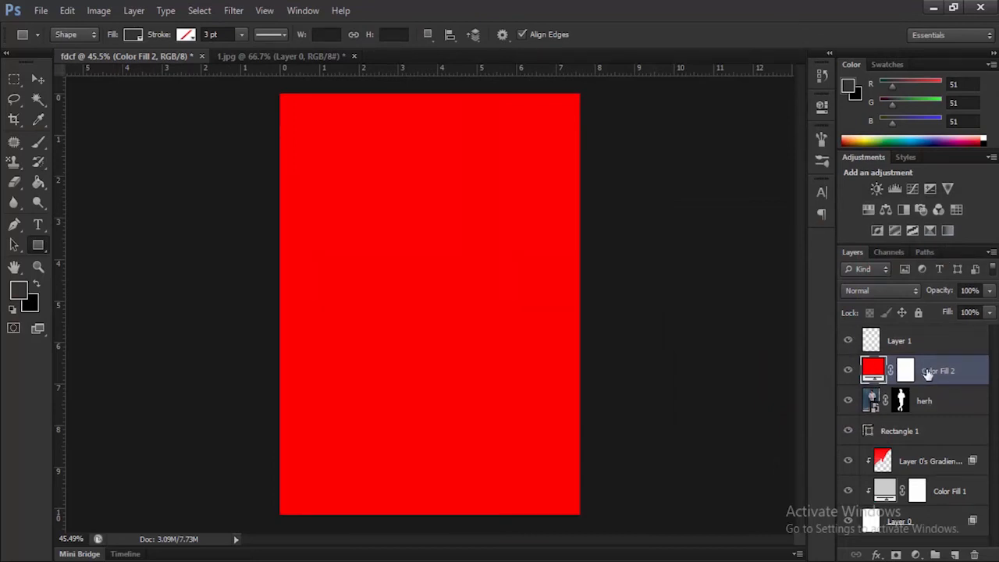
Step: Clip the red fill layer to the herh layer and set its blend mode to Multiply
{"action": "right_click", "coordinate": [911, 375]}
{"action": "left_click", "coordinate": [926, 371]}
{"action": "right_click", "coordinate": [953, 369]}
{"action": "left_click", "coordinate": [847, 218]}
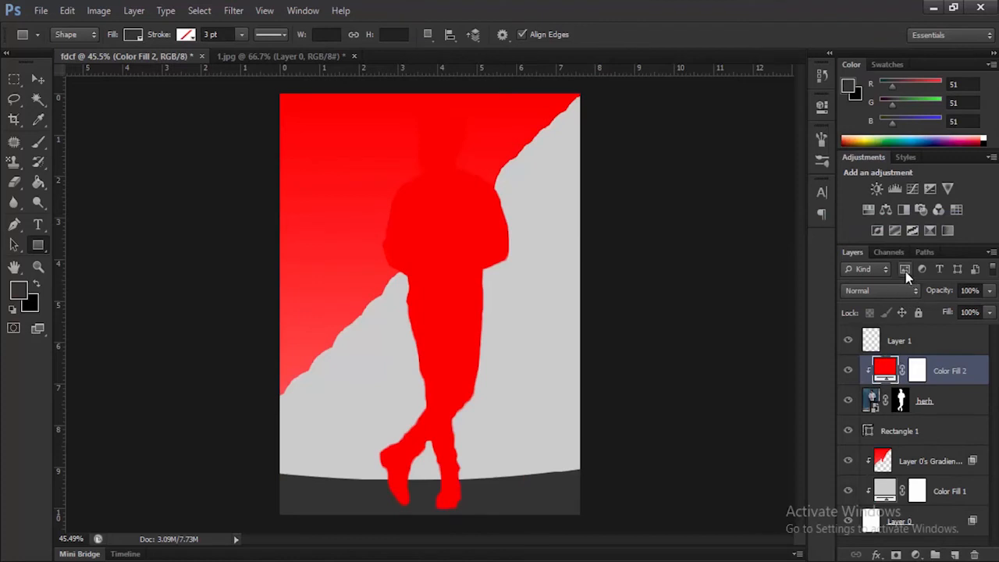
{"action": "left_click", "coordinate": [915, 295]}
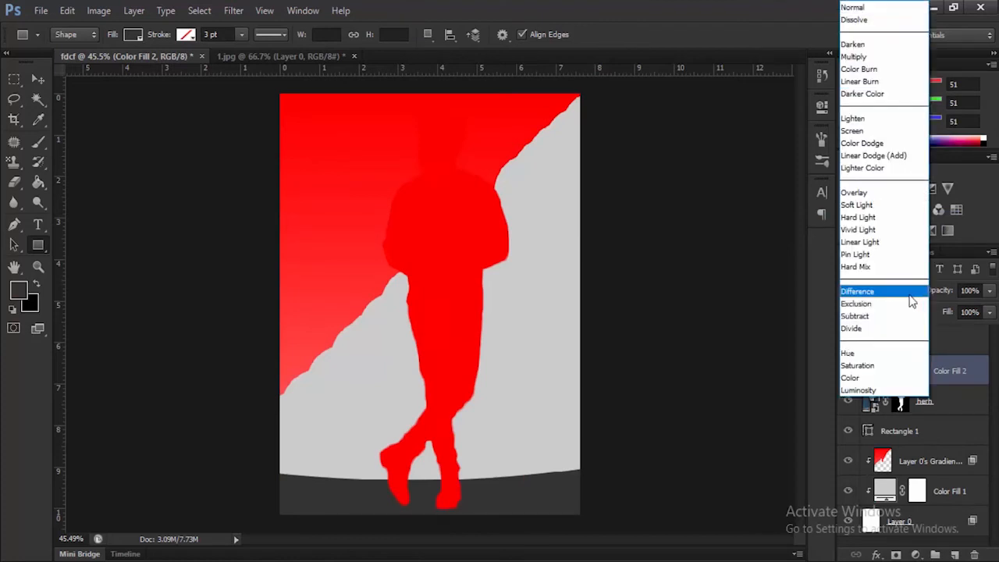
{"action": "left_click", "coordinate": [864, 53]}
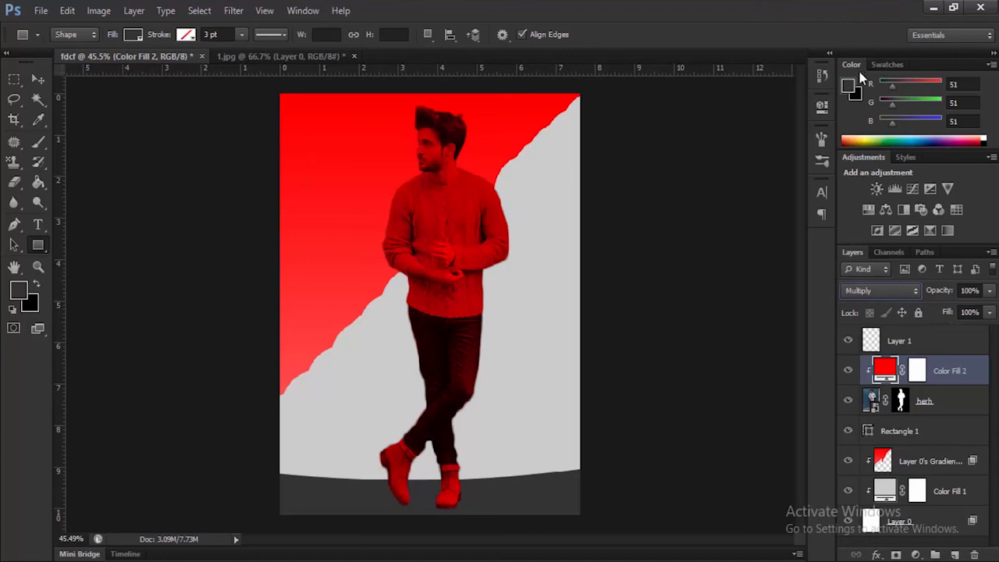
Step: Paint black 000000 on the red fill layer's mask over the man's head and the sweater above the torn strip
{"action": "left_click", "coordinate": [915, 373]}
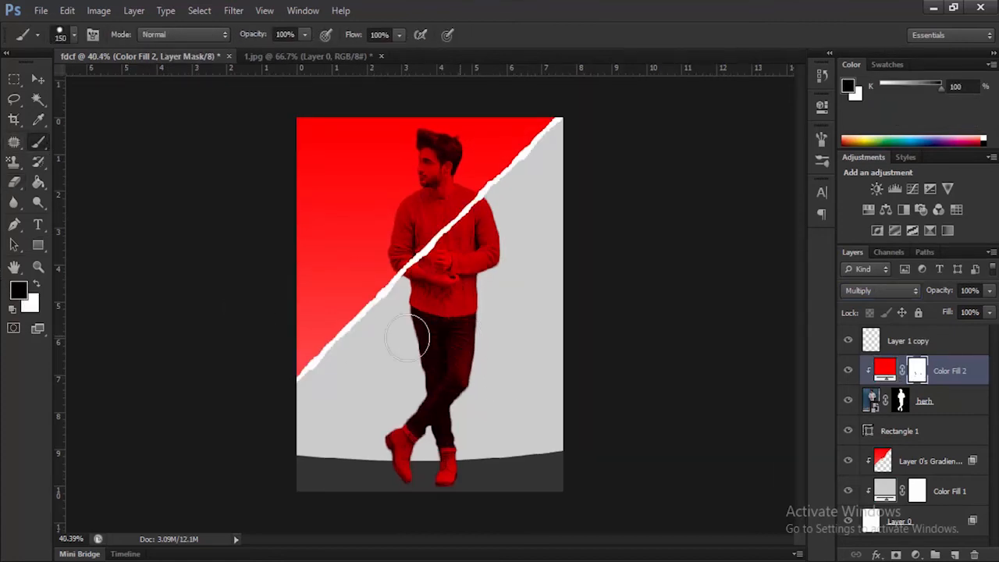
{"action": "left_click", "coordinate": [20, 292]}
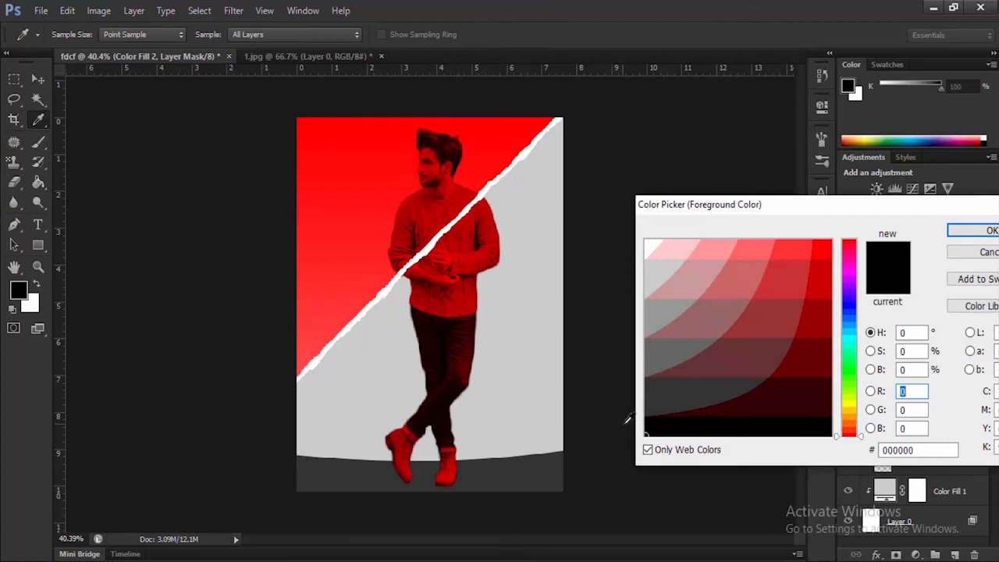
{"action": "left_click", "coordinate": [987, 231]}
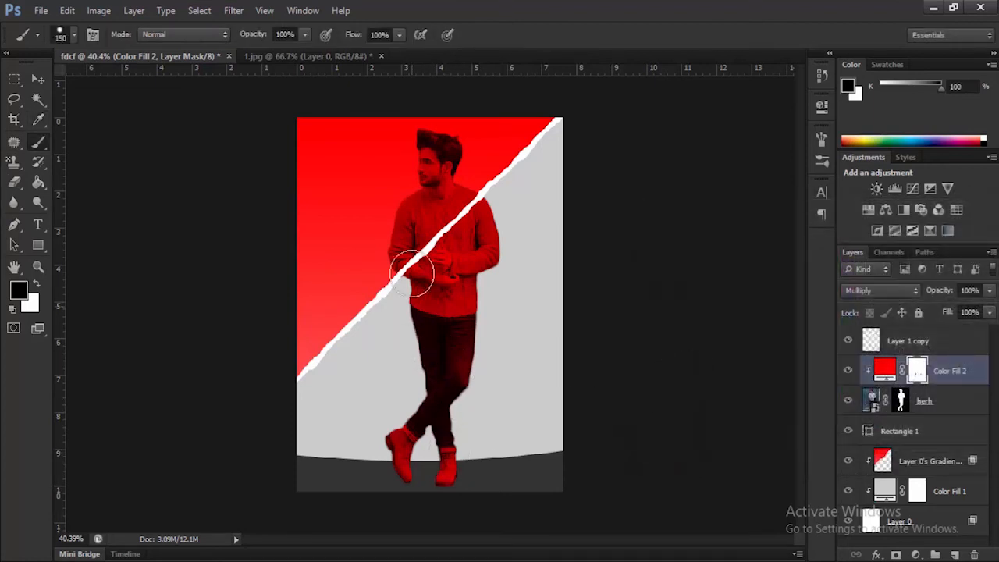
{"action": "scroll", "coordinate": [426, 191], "scroll_direction": "up", "scroll_amount": 2}
{"action": "scroll", "coordinate": [408, 168], "scroll_direction": "up", "scroll_amount": 2}
{"action": "left_click_drag", "start_coordinate": [403, 159], "coordinate": [373, 253]}
{"action": "mouse_move", "coordinate": [335, 223]}
{"action": "left_mouse_down"}
{"action": "mouse_move", "coordinate": [413, 189]}
{"action": "mouse_move", "coordinate": [407, 217]}
{"action": "mouse_move", "coordinate": [433, 229]}
{"action": "mouse_move", "coordinate": [380, 264]}
{"action": "mouse_move", "coordinate": [325, 364]}
{"action": "mouse_move", "coordinate": [342, 363]}
{"action": "mouse_move", "coordinate": [453, 277]}
{"action": "mouse_move", "coordinate": [450, 269]}
{"action": "mouse_move", "coordinate": [389, 313]}
{"action": "mouse_move", "coordinate": [383, 342]}
{"action": "mouse_move", "coordinate": [366, 336]}
{"action": "mouse_move", "coordinate": [352, 364]}
{"action": "left_mouse_up"}
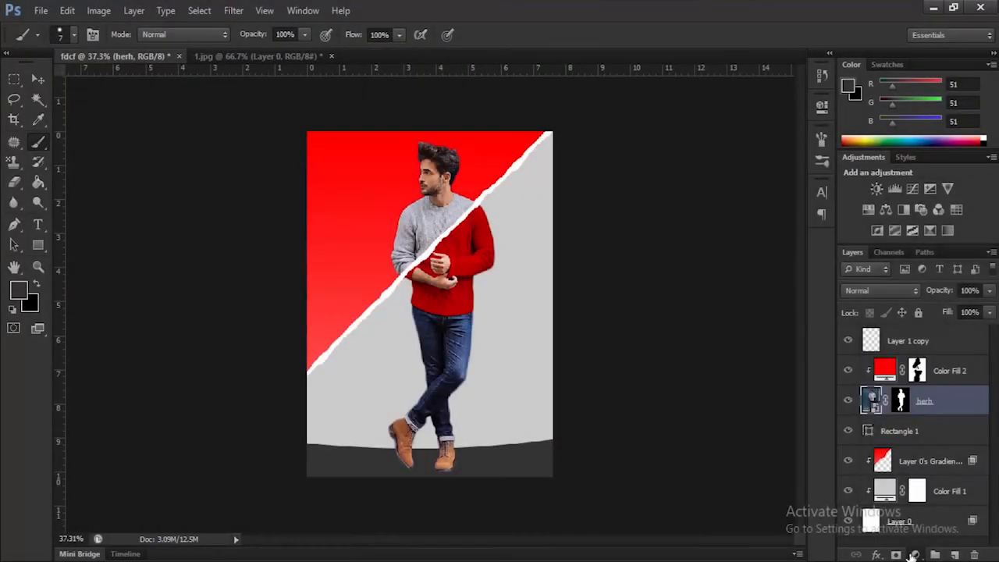
Step: Add a Brightness/Contrast adjustment clipped to the herh layer, with brightness about 26 and contrast -17
{"action": "left_click", "coordinate": [916, 554]}
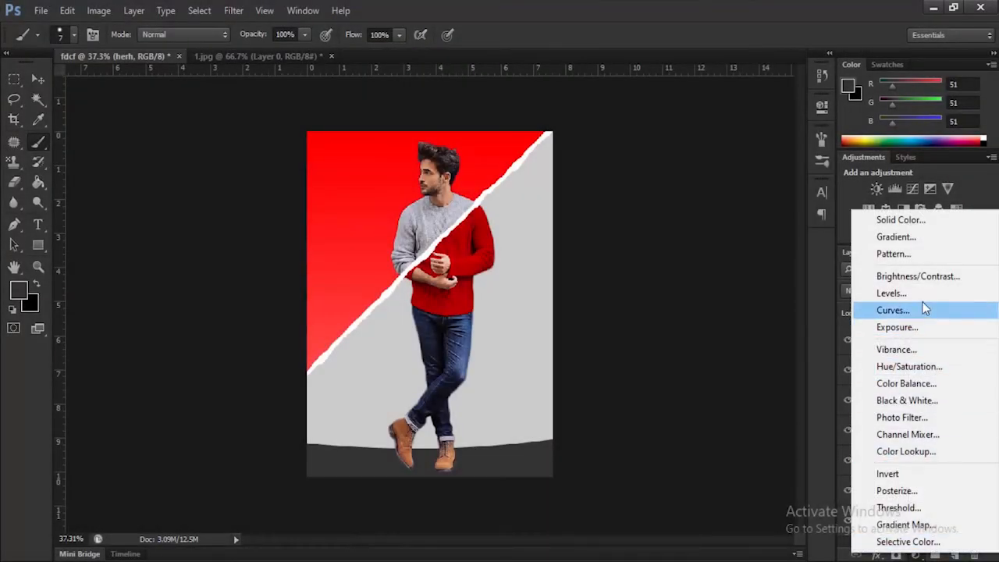
{"action": "left_click", "coordinate": [919, 277]}
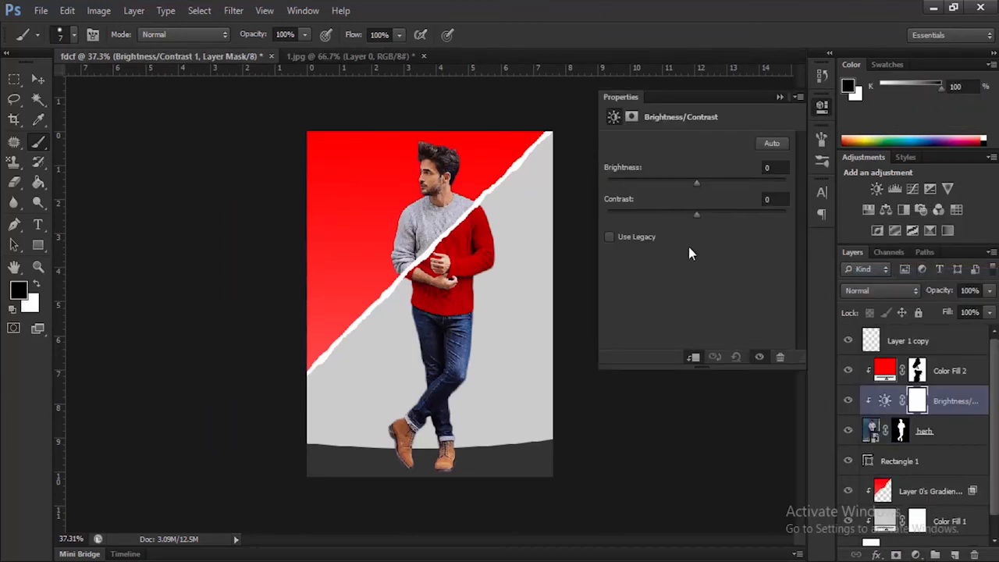
{"action": "left_click_drag", "start_coordinate": [710, 185], "coordinate": [716, 186]}
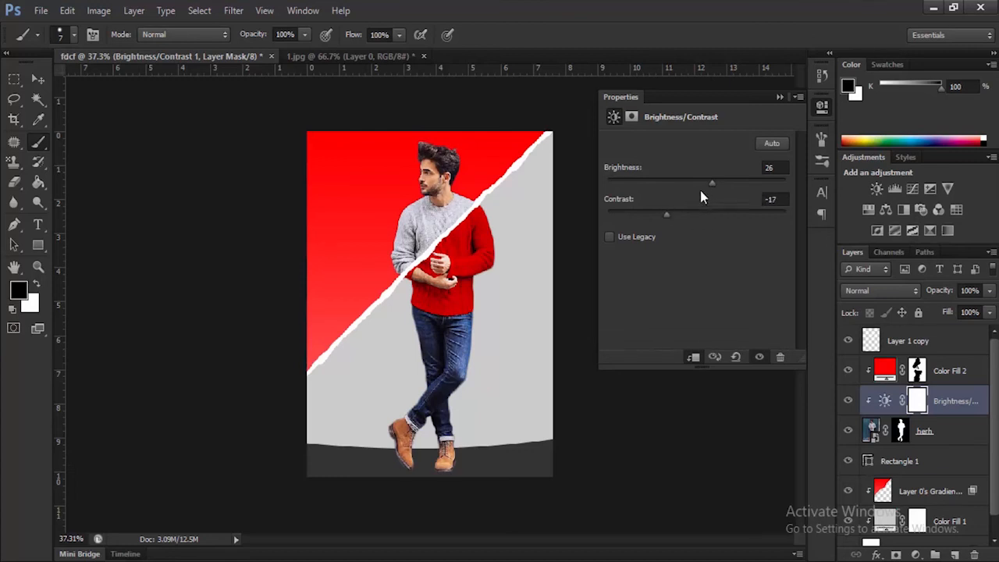
{"action": "mouse_move", "coordinate": [715, 188]}
{"action": "left_mouse_down"}
{"action": "mouse_move", "coordinate": [724, 187]}
{"action": "mouse_move", "coordinate": [710, 187]}
{"action": "left_mouse_up"}
{"action": "left_click", "coordinate": [780, 98]}
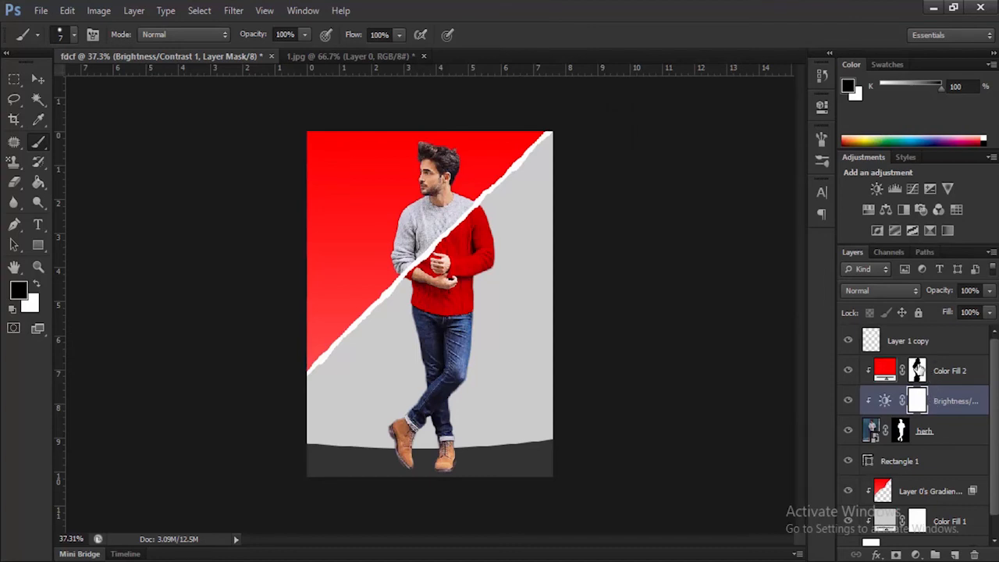
{"action": "left_click", "coordinate": [918, 371]}
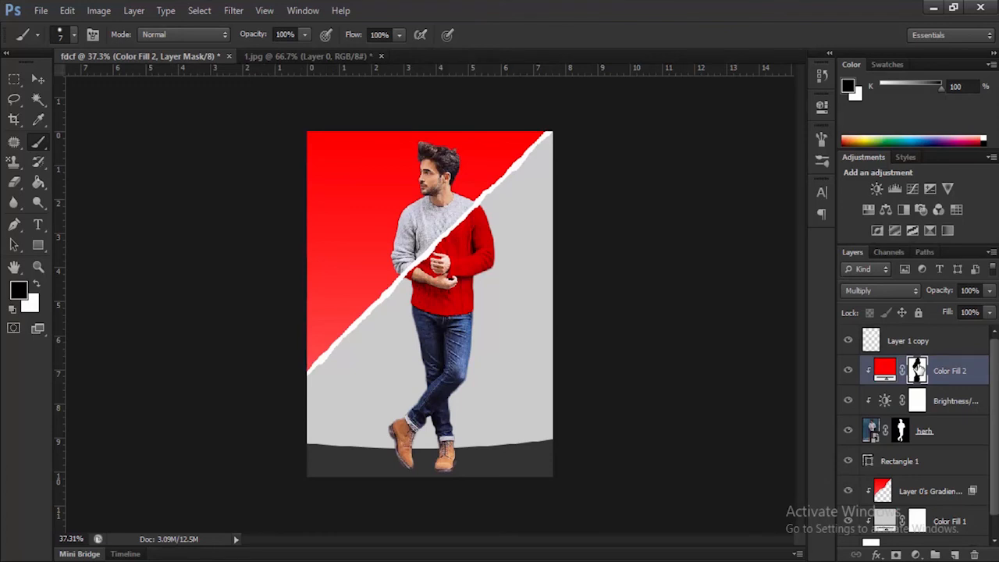
{"action": "left_click", "coordinate": [886, 370]}
{"action": "scroll", "coordinate": [471, 407], "scroll_direction": "up", "scroll_amount": 2}
{"action": "scroll", "coordinate": [476, 402], "scroll_direction": "up", "scroll_amount": 1}
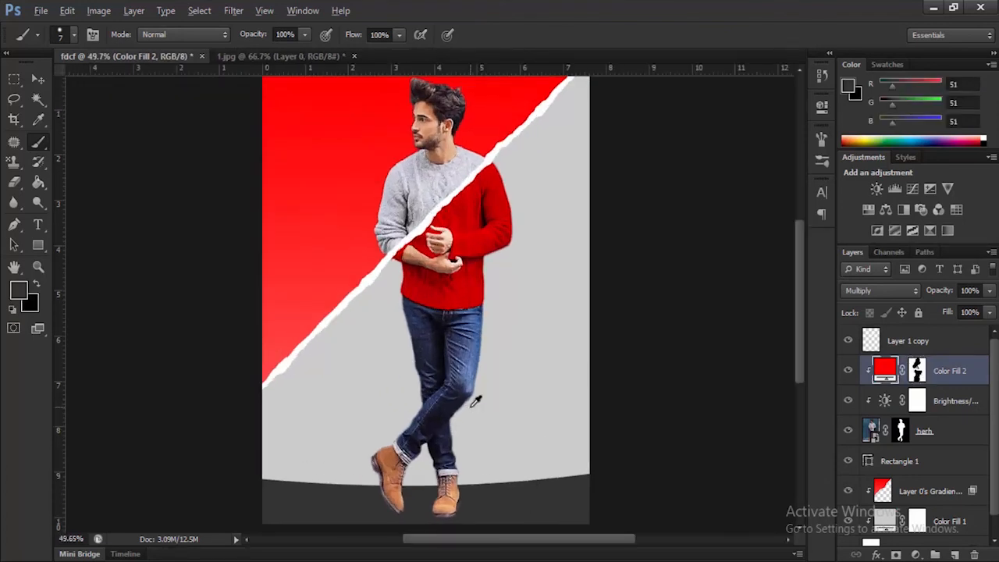
{"action": "scroll", "coordinate": [475, 402], "scroll_direction": "down", "scroll_amount": 1}
{"action": "scroll", "coordinate": [473, 398], "scroll_direction": "up", "scroll_amount": 1}
{"action": "scroll", "coordinate": [474, 396], "scroll_direction": "down", "scroll_amount": 1}
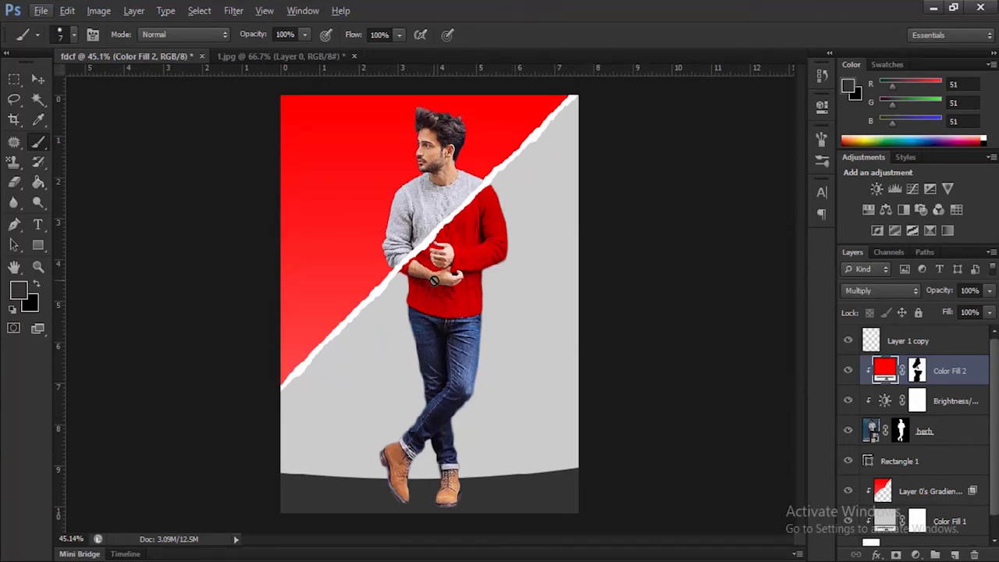
Step: Load the man's mask as a selection, fill it with black on a new layer beneath the herh layer, and deselect
{"action": "left_click", "coordinate": [902, 429]}
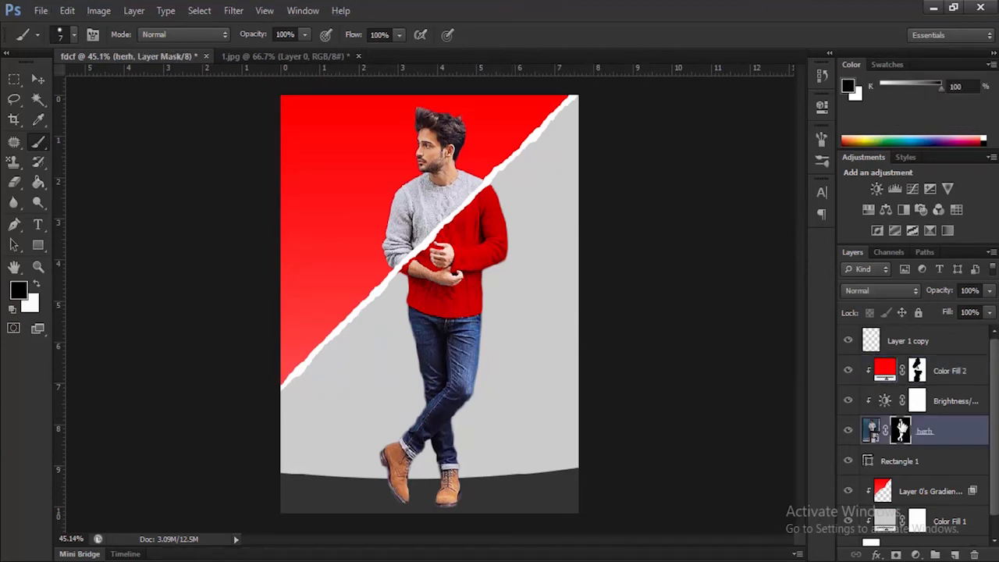
{"action": "left_click", "coordinate": [901, 429], "text": "ctrl"}
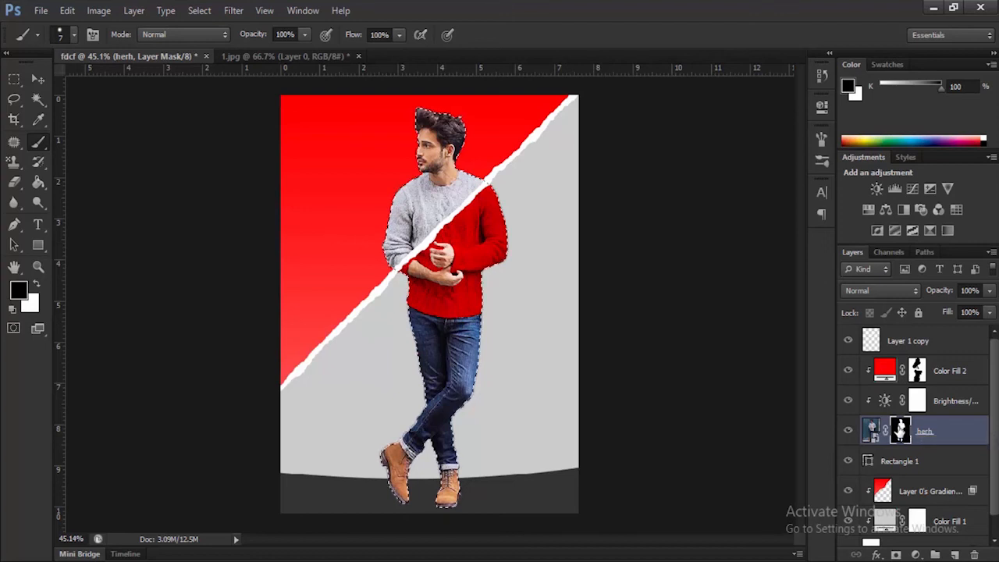
{"action": "left_click", "coordinate": [954, 554]}
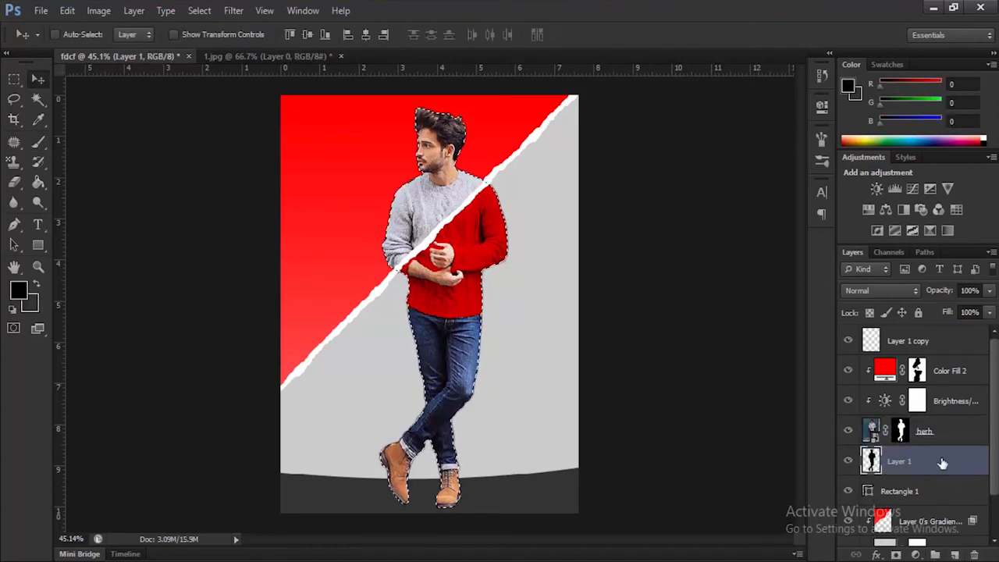
{"action": "key", "text": "ctrl+d"}
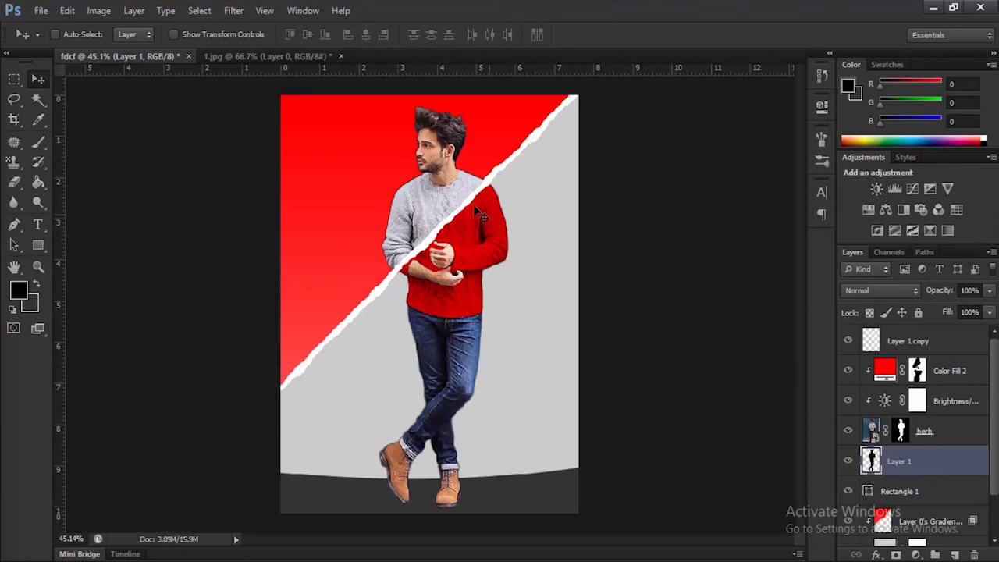
Step: Offset the black silhouette about 0.14 cm left and 0.10 cm down so it peeks out behind the man
{"action": "left_click_drag", "start_coordinate": [465, 199], "coordinate": [461, 196]}
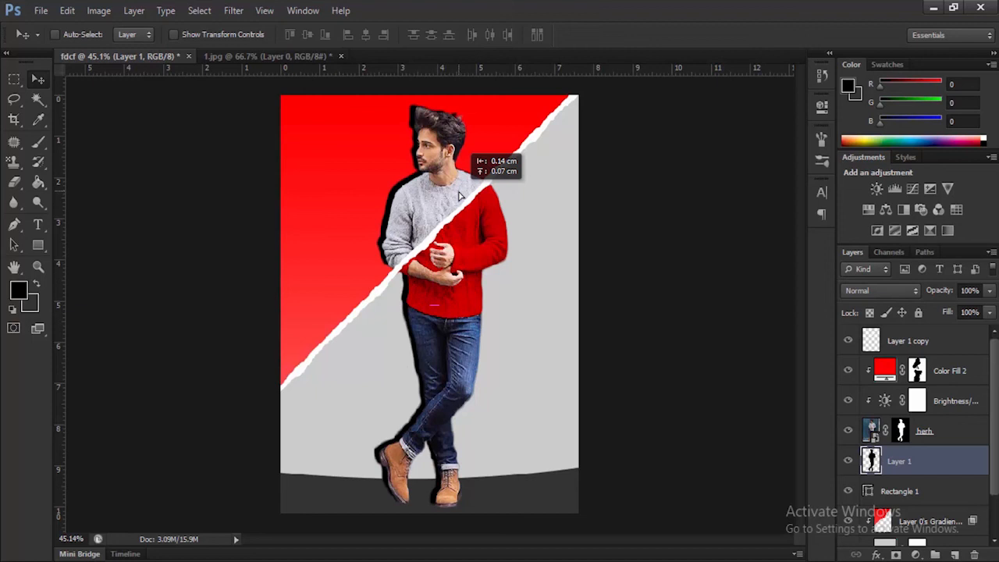
{"action": "left_click_drag", "start_coordinate": [461, 196], "coordinate": [460, 198]}
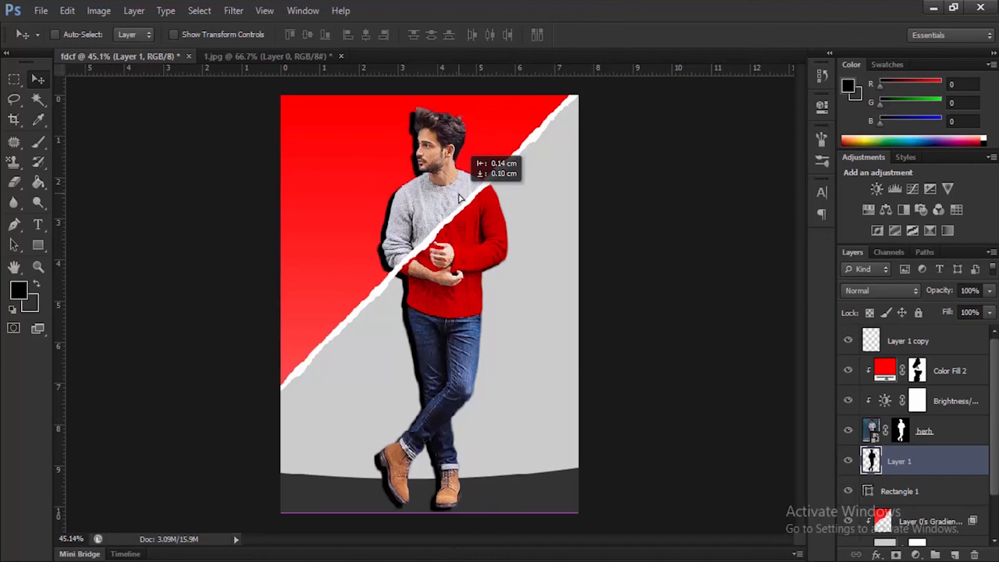
{"action": "left_click_drag", "start_coordinate": [460, 198], "coordinate": [459, 199]}
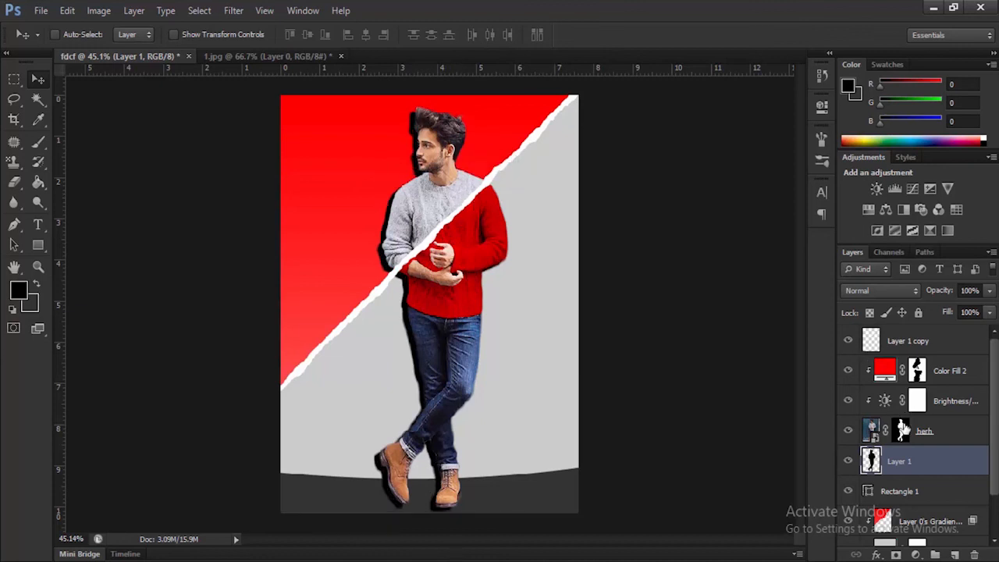
{"action": "left_click", "coordinate": [989, 290]}
{"action": "left_click_drag", "start_coordinate": [988, 312], "coordinate": [943, 310]}
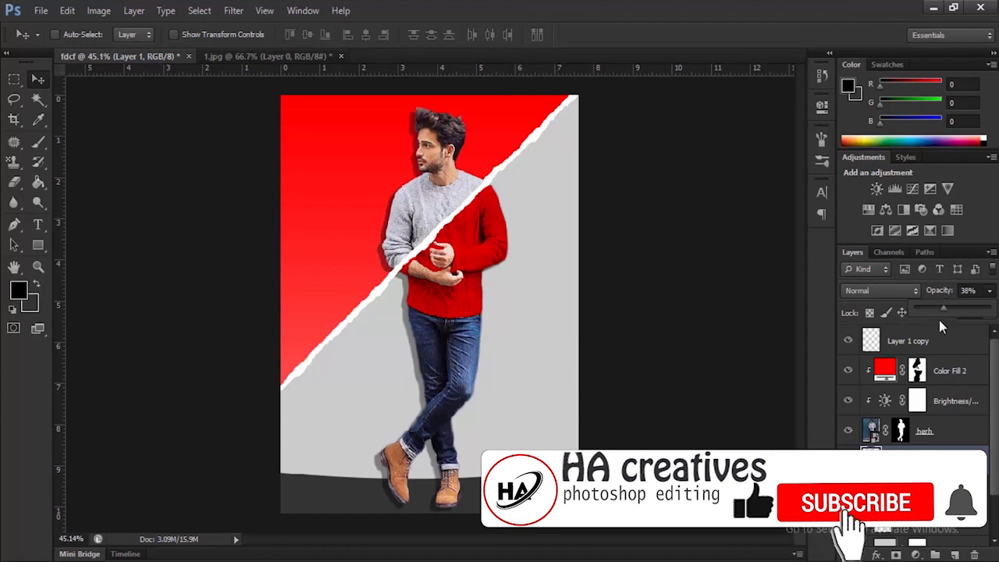
{"action": "left_click_drag", "start_coordinate": [943, 308], "coordinate": [990, 309]}
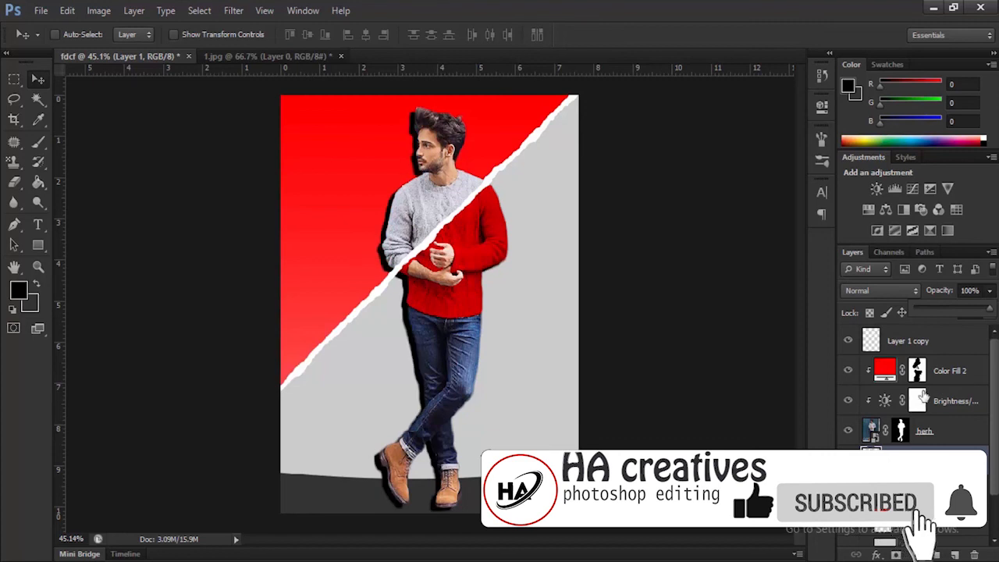
Step: Apply a Gaussian Blur with a 10-pixel radius to the black silhouette layer
{"action": "left_click", "coordinate": [265, 10]}
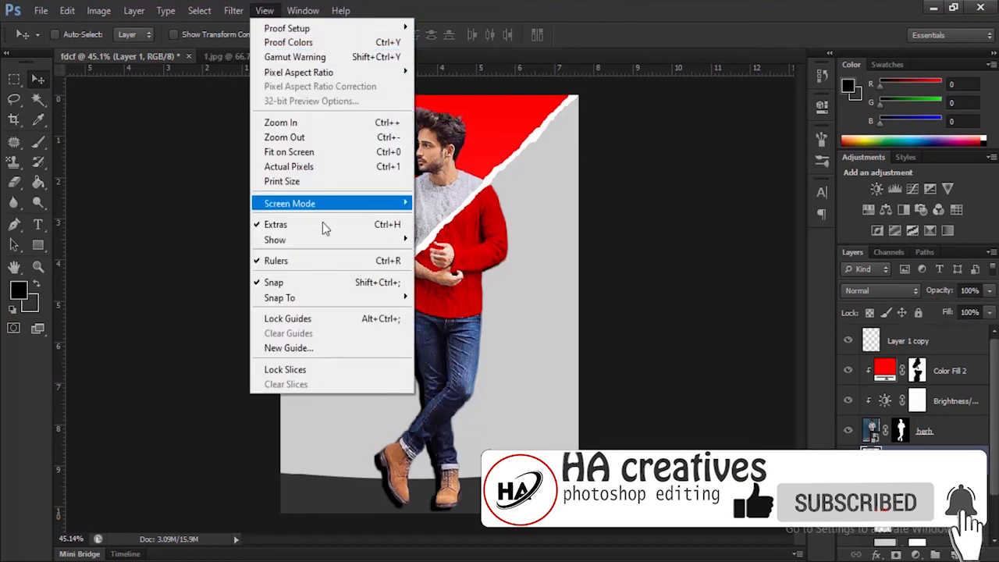
{"action": "mouse_move", "coordinate": [234, 10]}
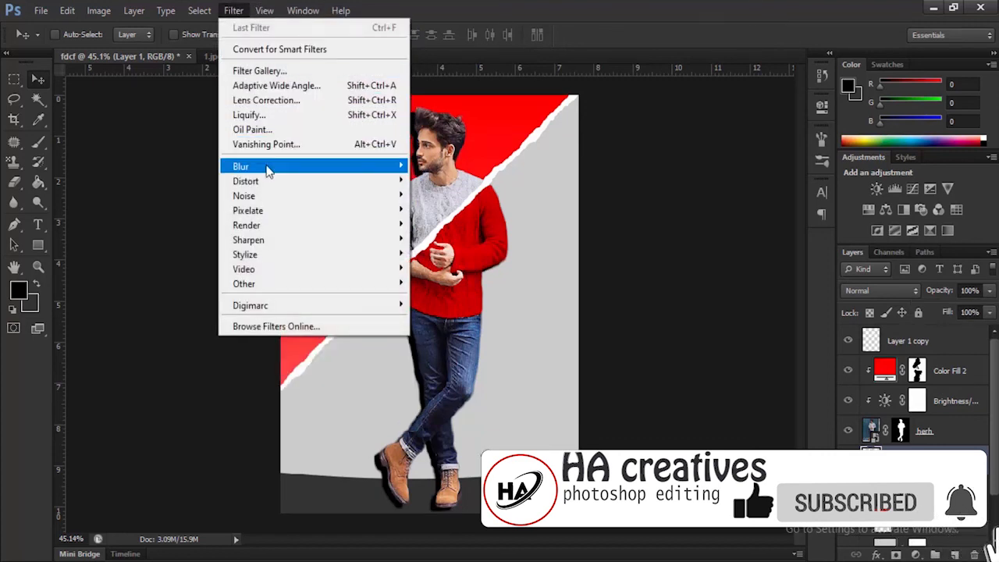
{"action": "mouse_move", "coordinate": [266, 171]}
{"action": "left_click", "coordinate": [451, 276]}
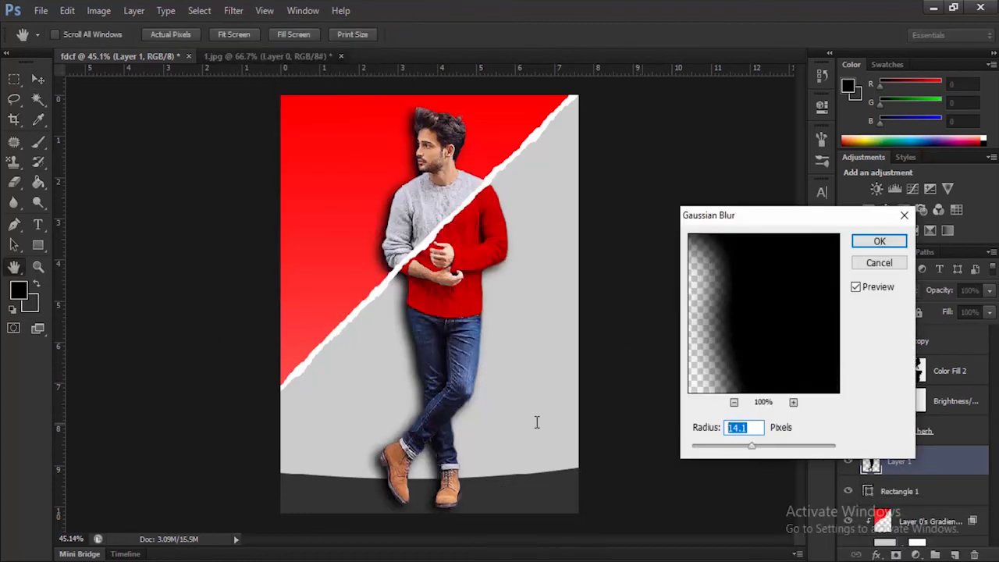
{"action": "type", "text": "10"}
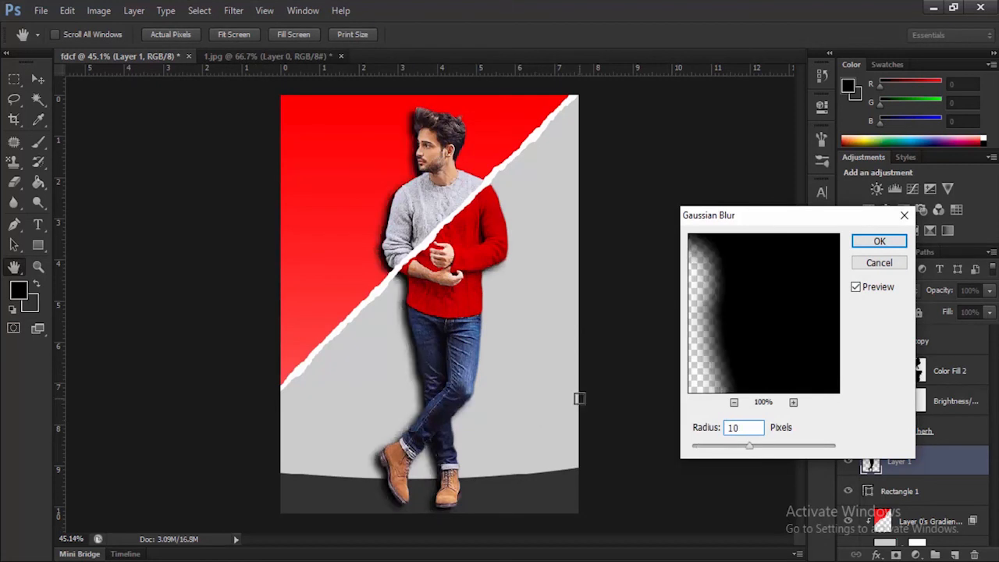
{"action": "left_click", "coordinate": [882, 240]}
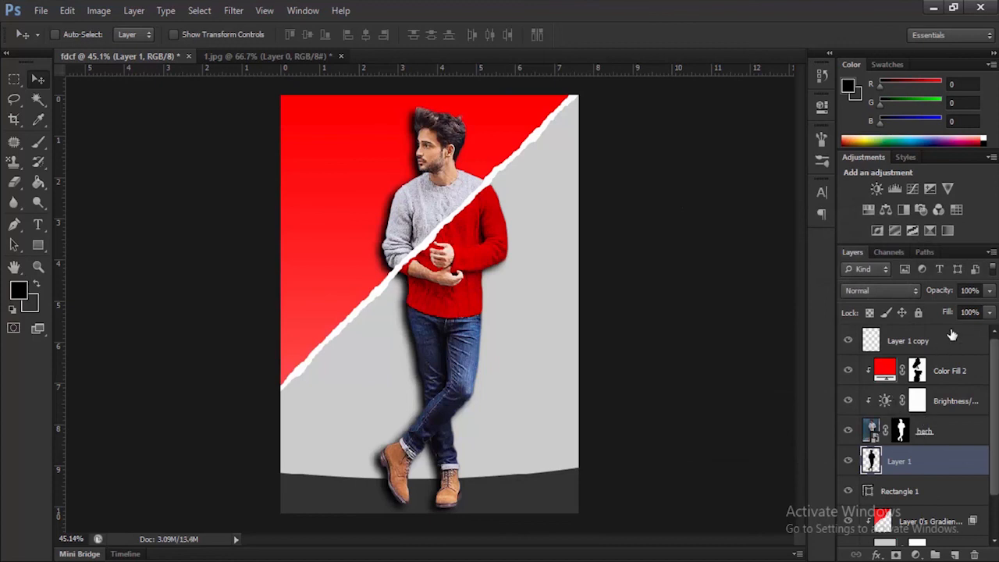
Step: Lower the opacity of the blurred shadow layer to 39%
{"action": "left_click", "coordinate": [988, 294]}
{"action": "left_click_drag", "start_coordinate": [989, 312], "coordinate": [960, 315]}
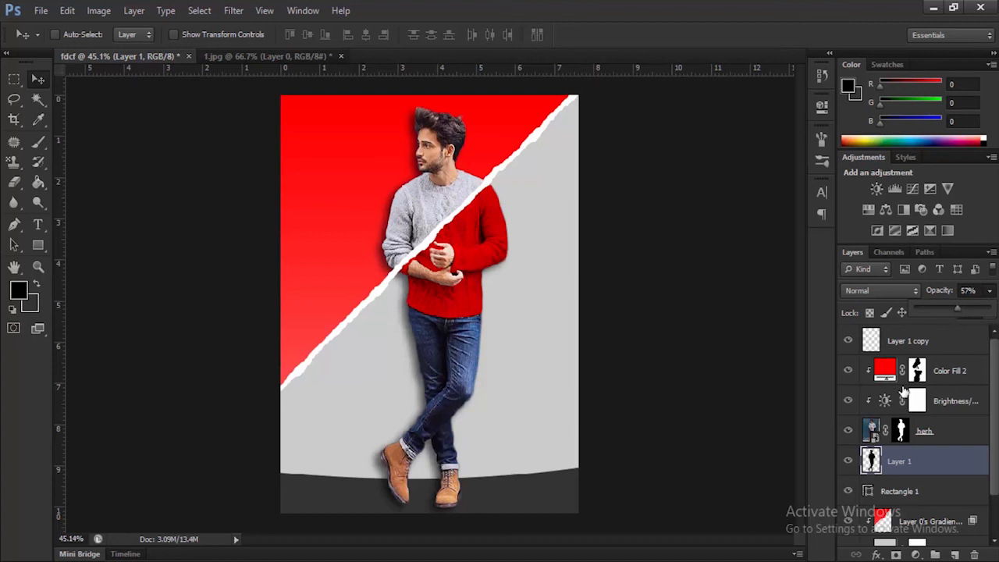
{"action": "left_click_drag", "start_coordinate": [958, 313], "coordinate": [949, 312]}
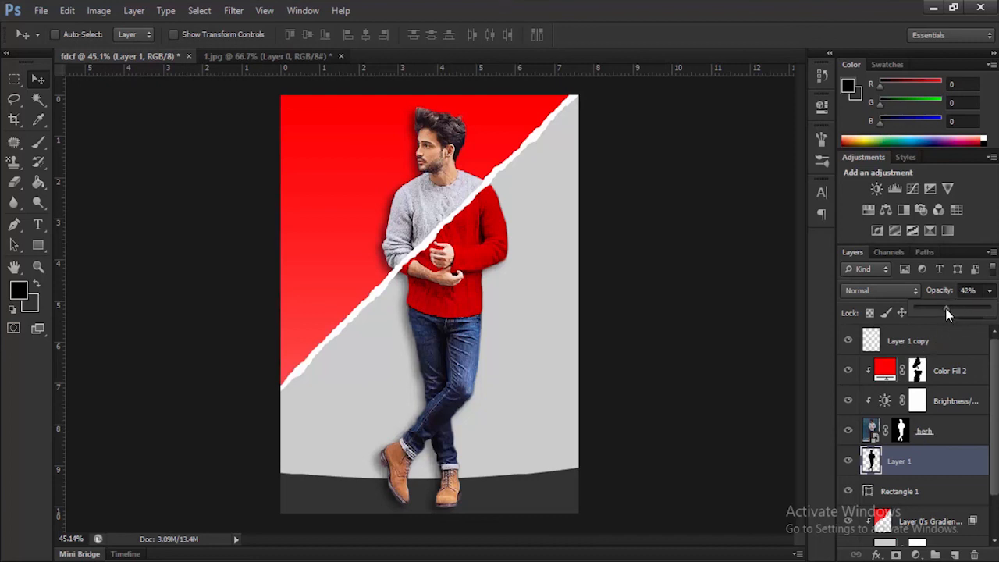
{"action": "left_click", "coordinate": [822, 320]}
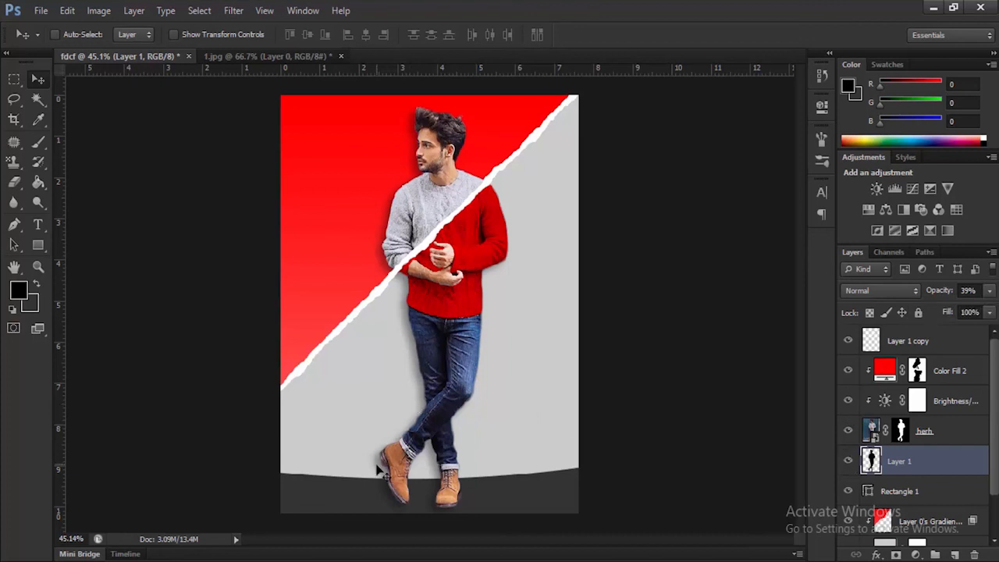
Step: Get the Eraser tool ready on the man's shadow layer
{"action": "key", "text": "e"}
{"action": "scroll", "coordinate": [516, 271], "scroll_direction": "down", "scroll_amount": 2}
{"action": "scroll", "coordinate": [516, 271], "scroll_direction": "up", "scroll_amount": 3}
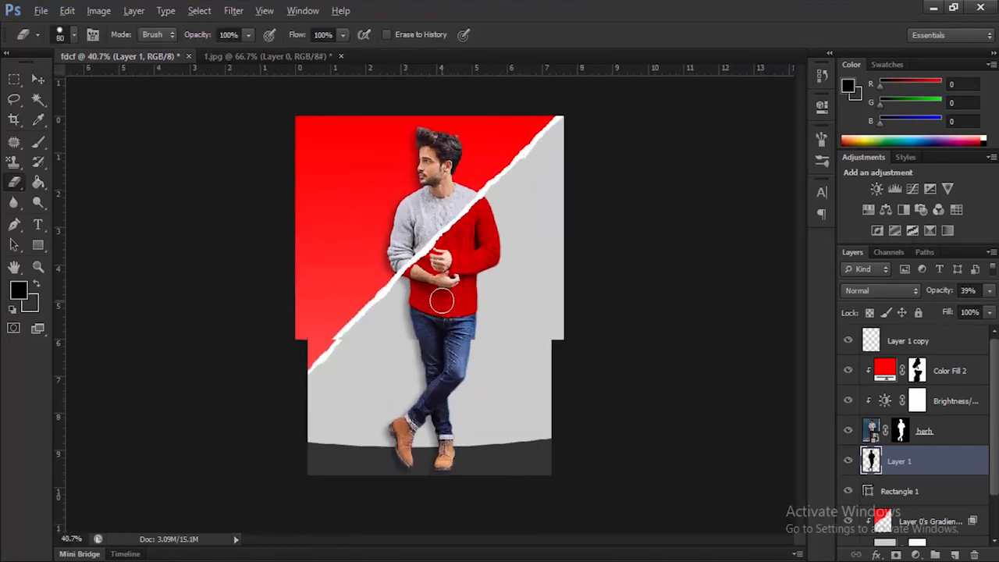